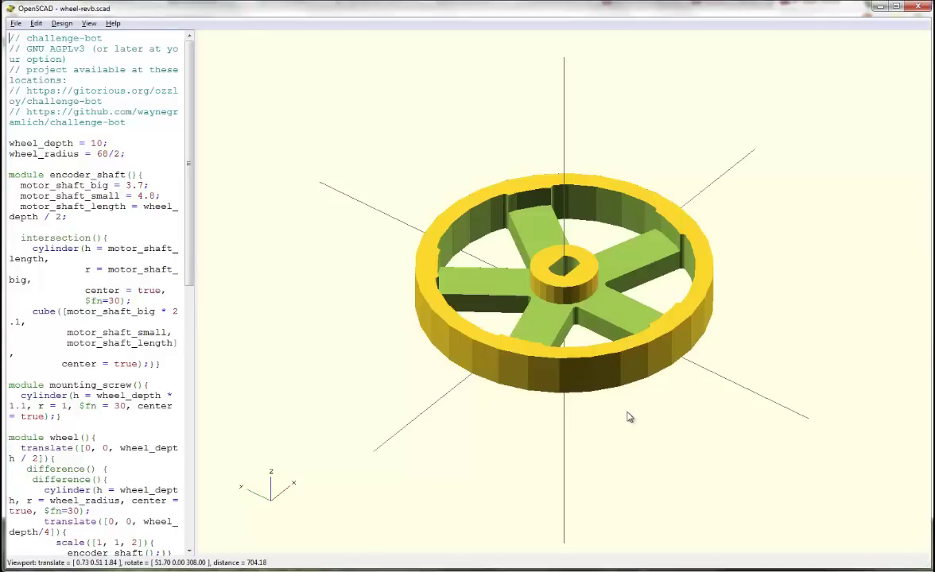
Orbit the spoked wheel model to inspect it from the side, above and underneath.
mouse_move(628, 415)
left_mouse_down()
mouse_move(528, 415)
mouse_move(774, 403)
left_mouse_up()
left_click_drag(664, 397, 680, 415)
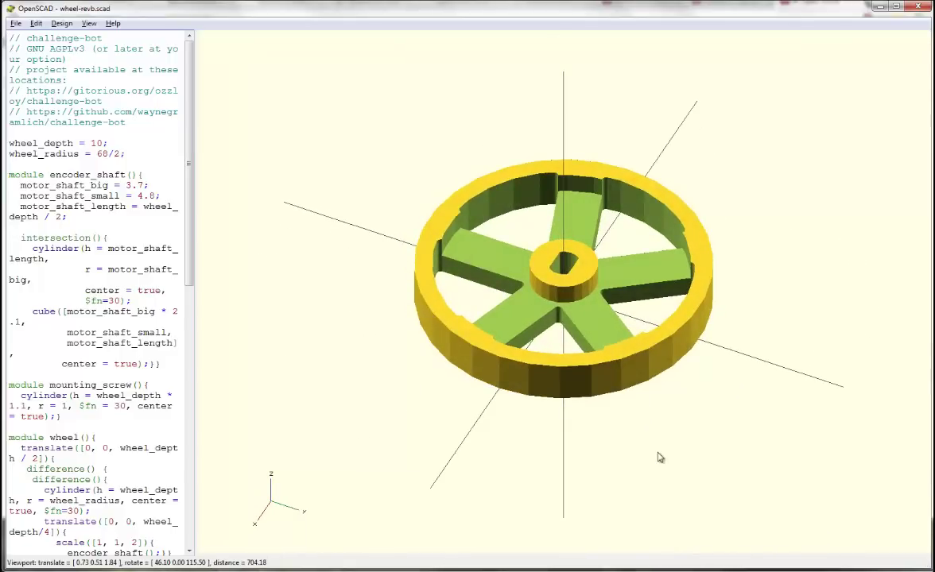
mouse_move(660, 455)
left_mouse_down()
mouse_move(614, 340)
mouse_move(607, 273)
mouse_move(540, 195)
mouse_move(510, 165)
mouse_move(447, 180)
mouse_move(425, 155)
mouse_move(380, 148)
left_mouse_up()
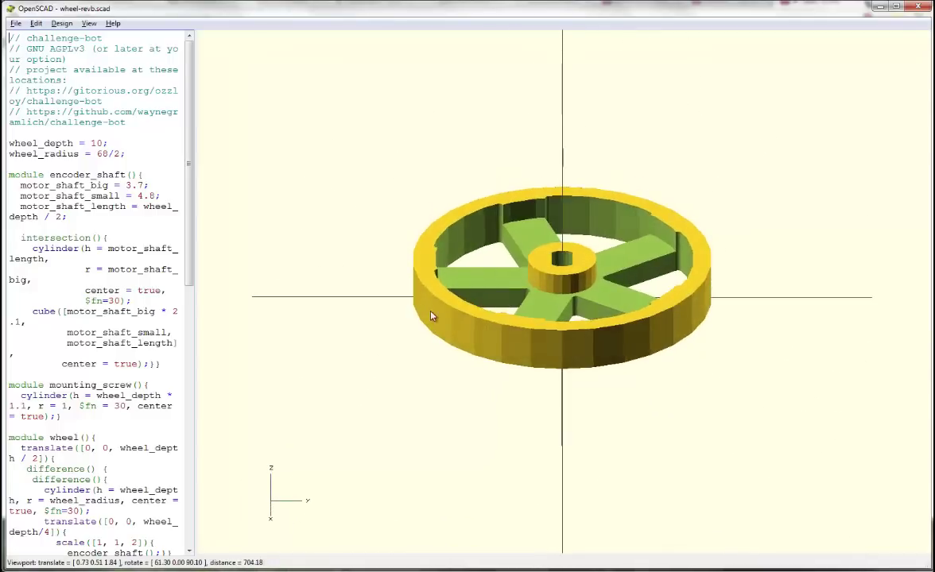
mouse_move(395, 286)
left_mouse_down()
mouse_move(391, 307)
mouse_move(410, 321)
mouse_move(416, 315)
left_mouse_up()
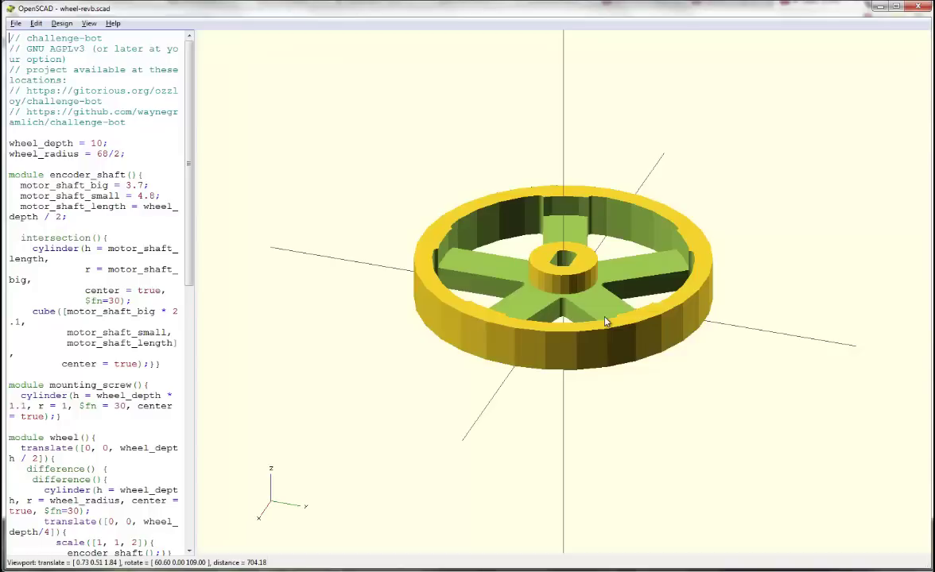
mouse_move(604, 322)
left_mouse_down()
mouse_move(617, 348)
mouse_move(611, 326)
mouse_move(560, 296)
left_mouse_up()
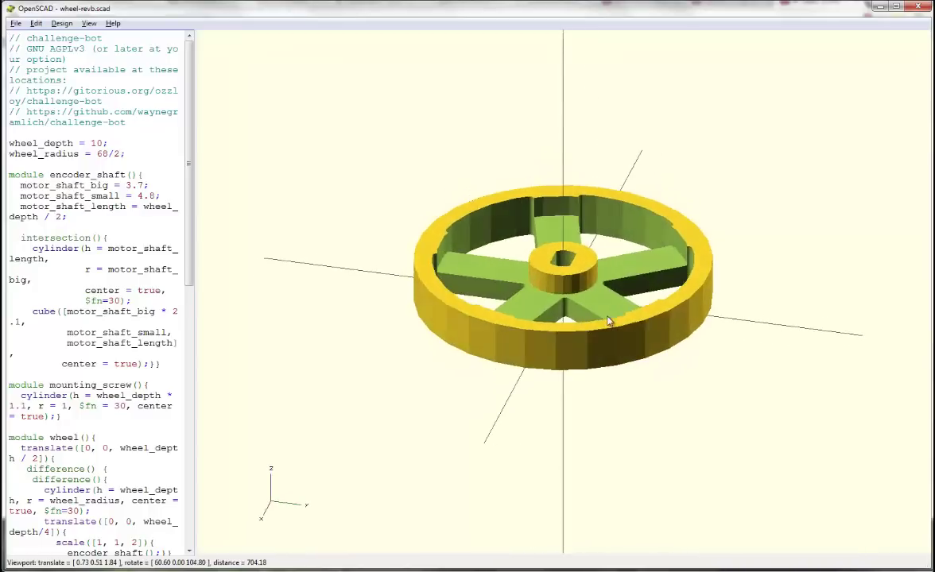
Start a new blank OpenSCAD document and widen the code editor.
left_click(16, 23)
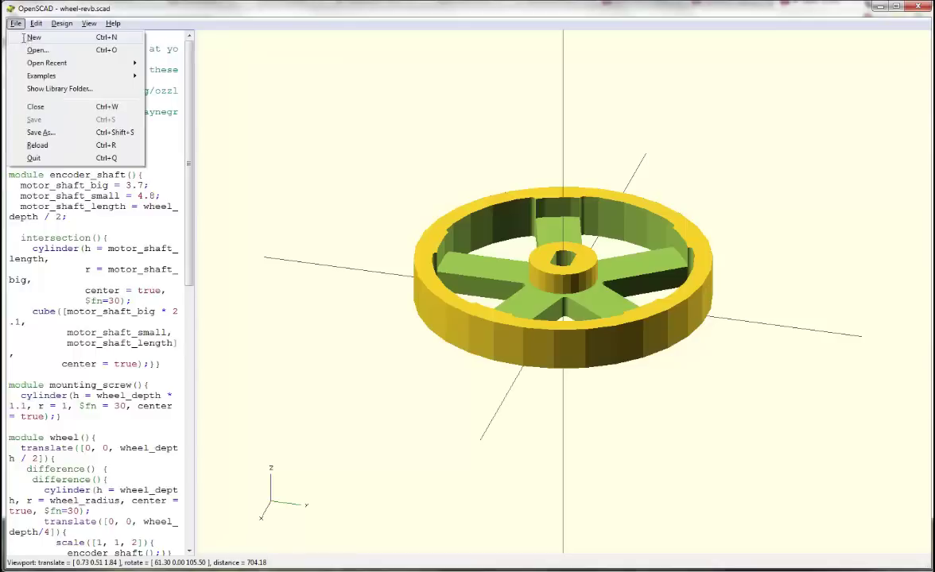
left_click(24, 37)
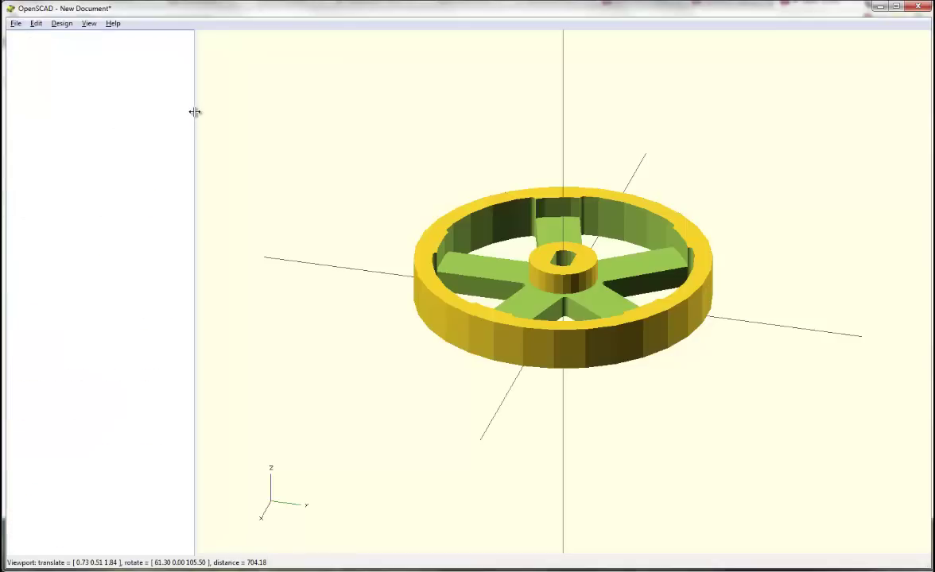
left_click_drag(194, 111, 254, 122)
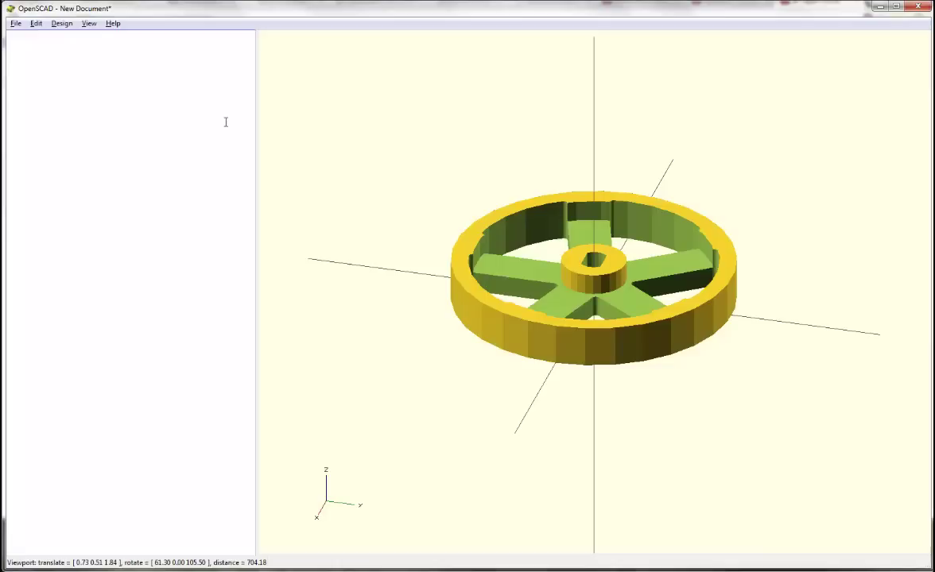
Enter cube(3); and preview it, zooming in on the small cube.
type("cube(3)")
type(";")
key("F5")
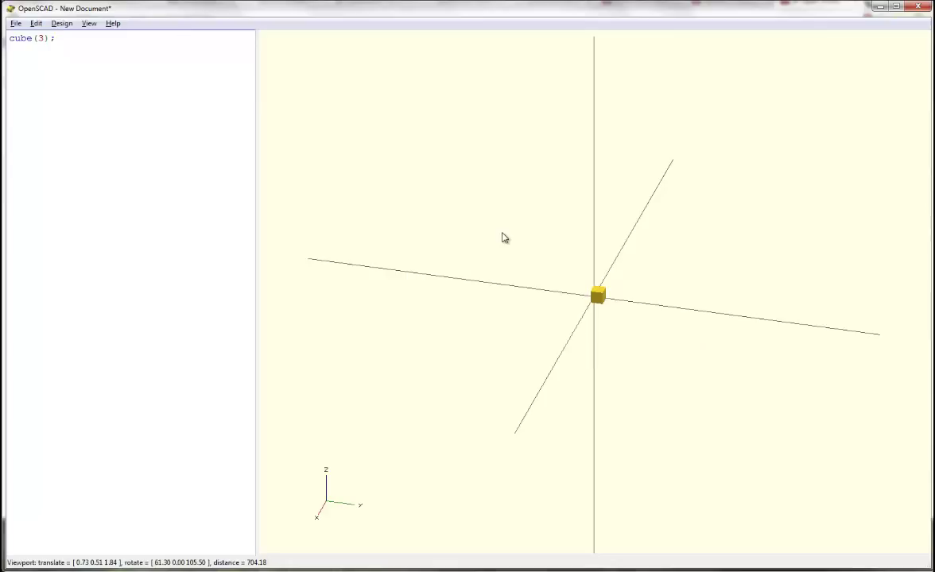
scroll(506, 233, "up", 4)
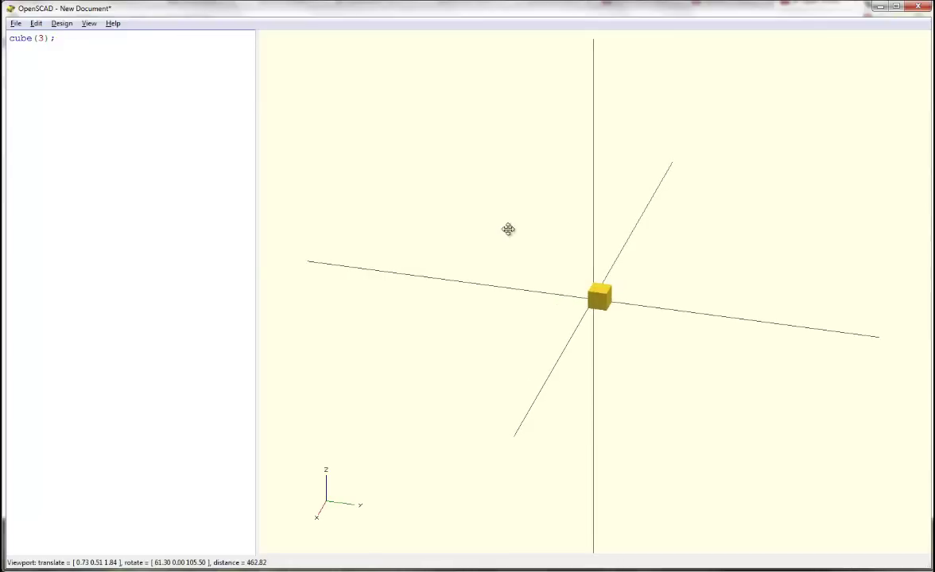
scroll(508, 229, "up", 2)
scroll(516, 228, "up", 2)
scroll(517, 227, "up", 1)
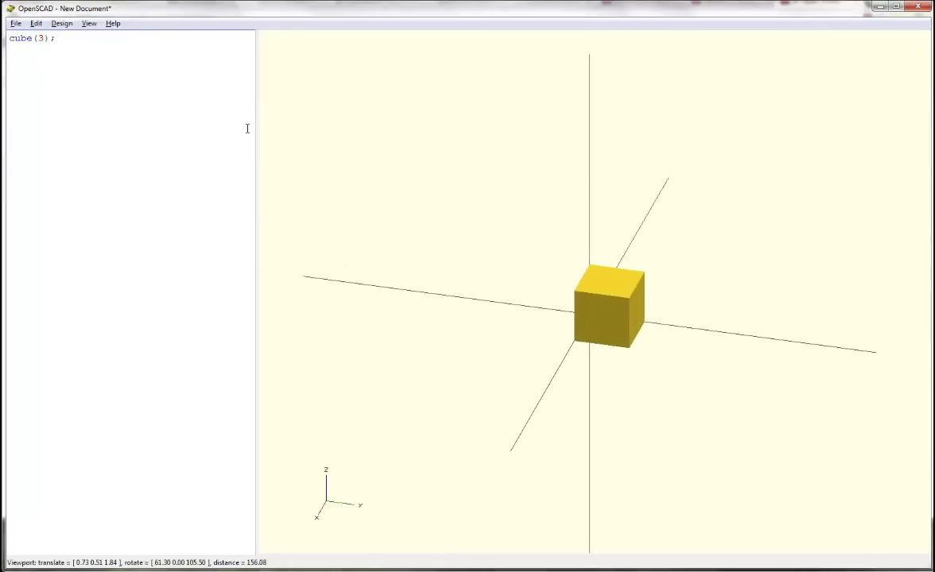
scroll(411, 228, "up", 2)
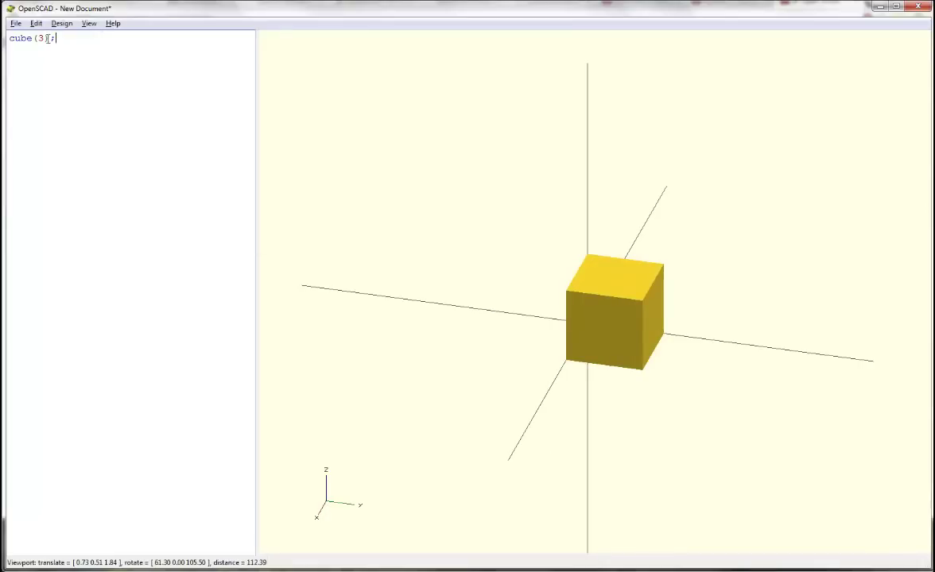
Replace the cube code with sphere(3) and preview the sphere.
key("BackSpace")
key("BackSpace")
key("BackSpace")
key("BackSpace")
key("BackSpace")
type("sphere(3)")
key("F5")
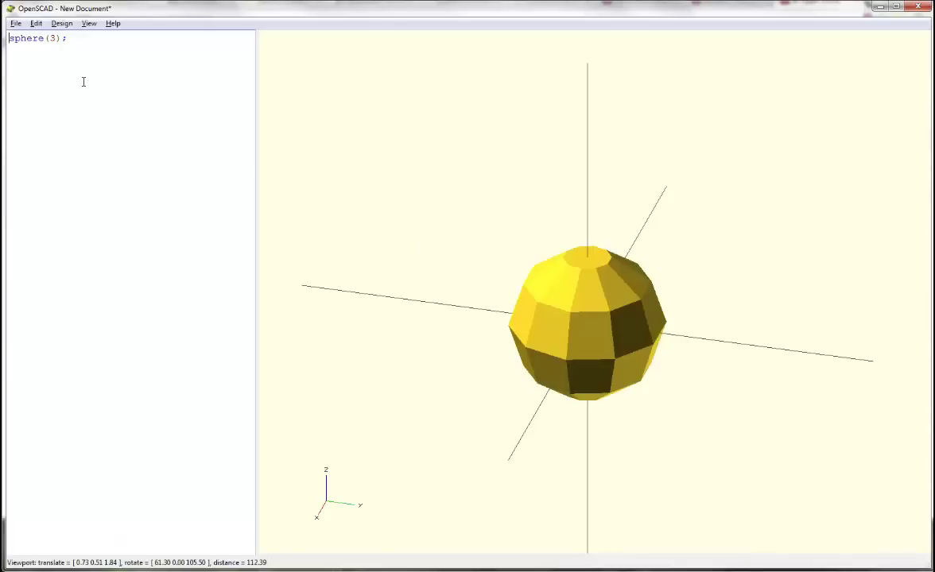
Add $fn = 30; above the sphere line and re-preview the smoother sphere.
key("Return")
key("Up")
key("Return")
key("Up")
type("$")
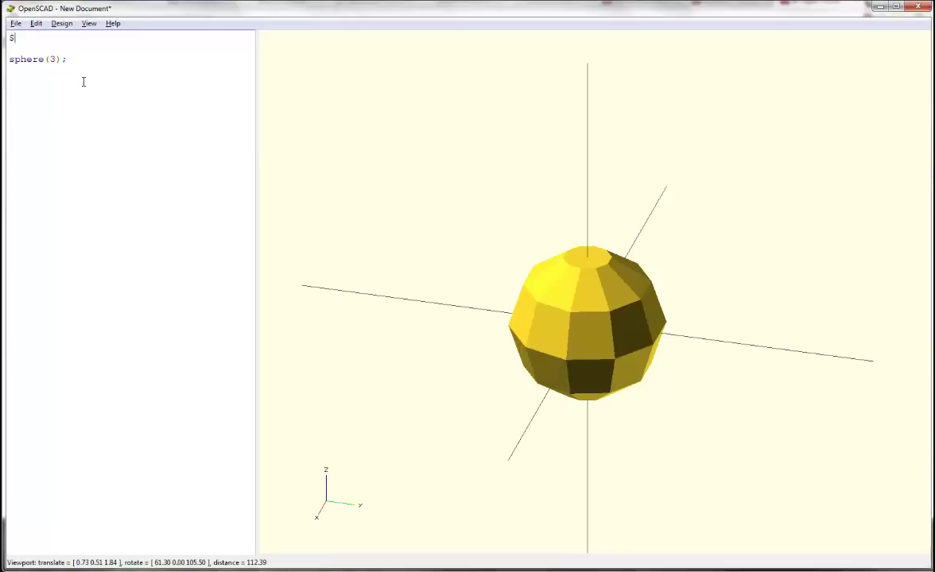
type("fn = 30;")
key("F5")
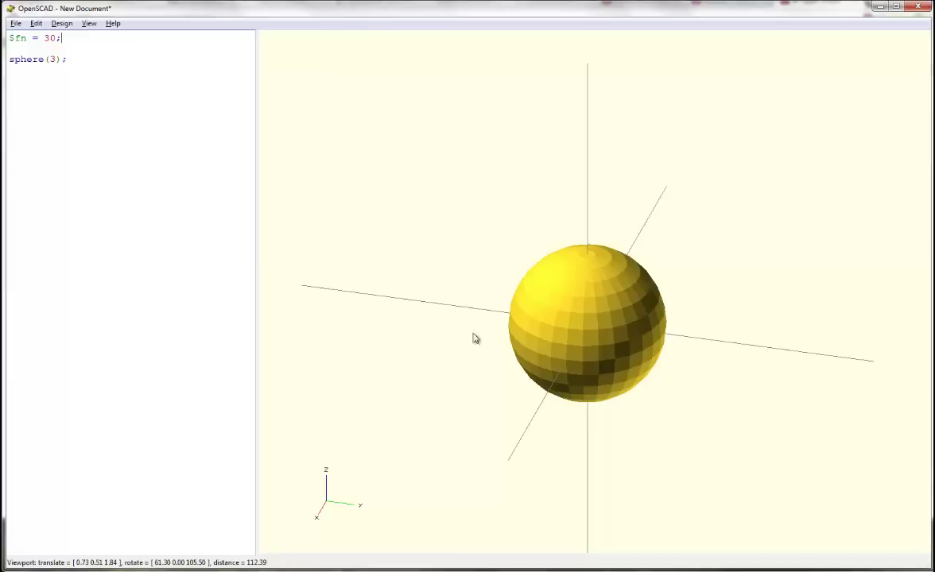
triple_click(69, 61)
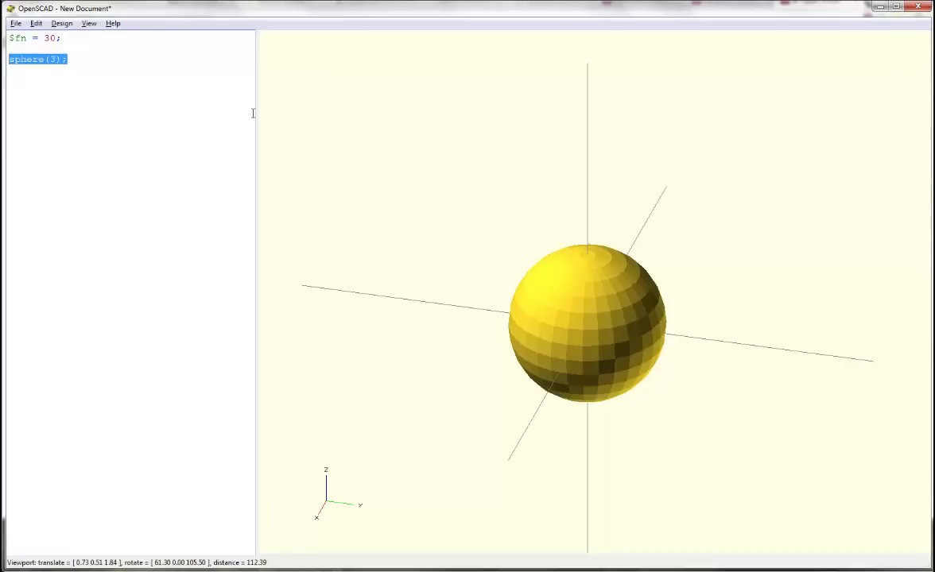
Replace the sphere with cylinder(r = 5, h = 1) and preview the flat disc.
type("cylinde")
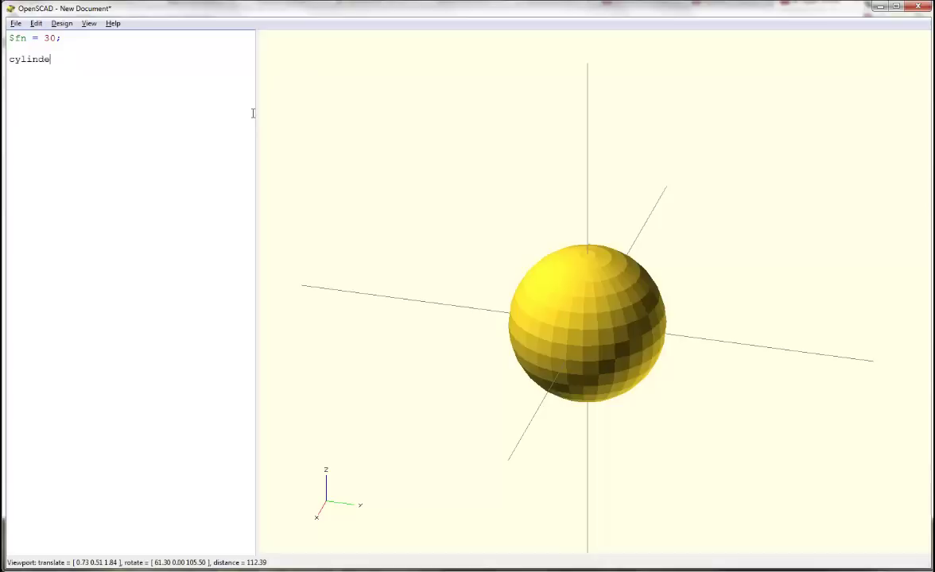
type("r(3);")
key("F5")
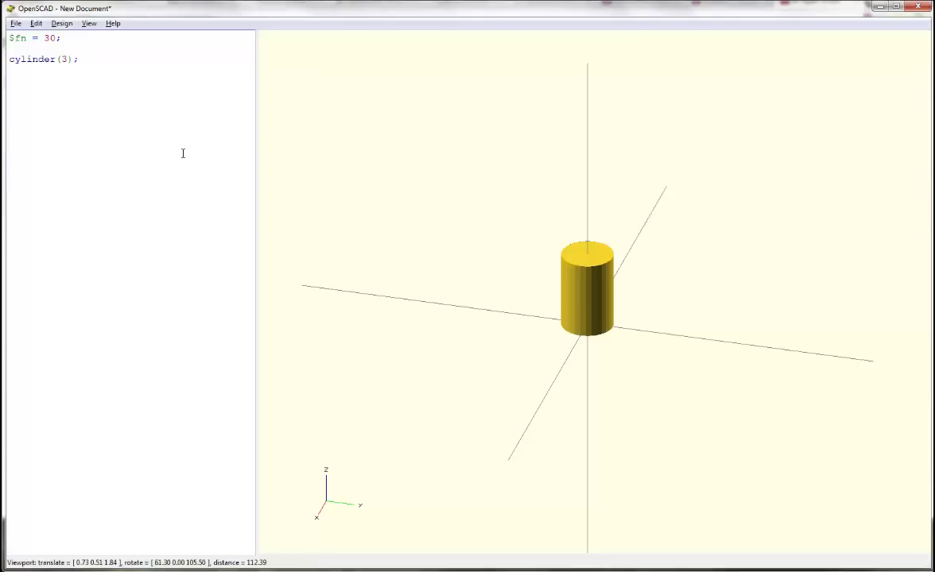
type("r =")
key("BackSpace")
type("5, h")
type(" = 1")
key("F5")
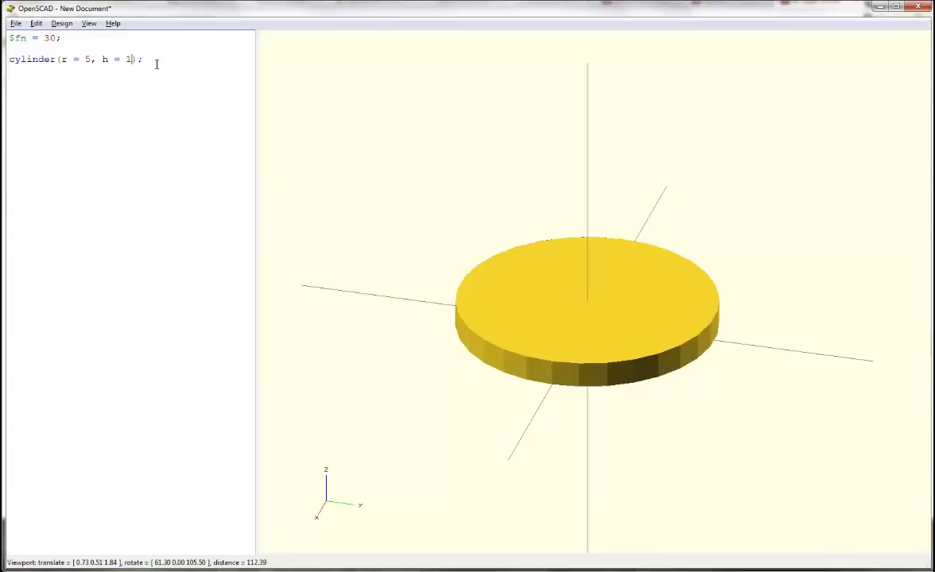
Replace the cylinder line with an empty cube([]); call.
left_click(10, 64)
left_click_drag(10, 64, 41, 98)
key("BackSpace")
type("cube(")
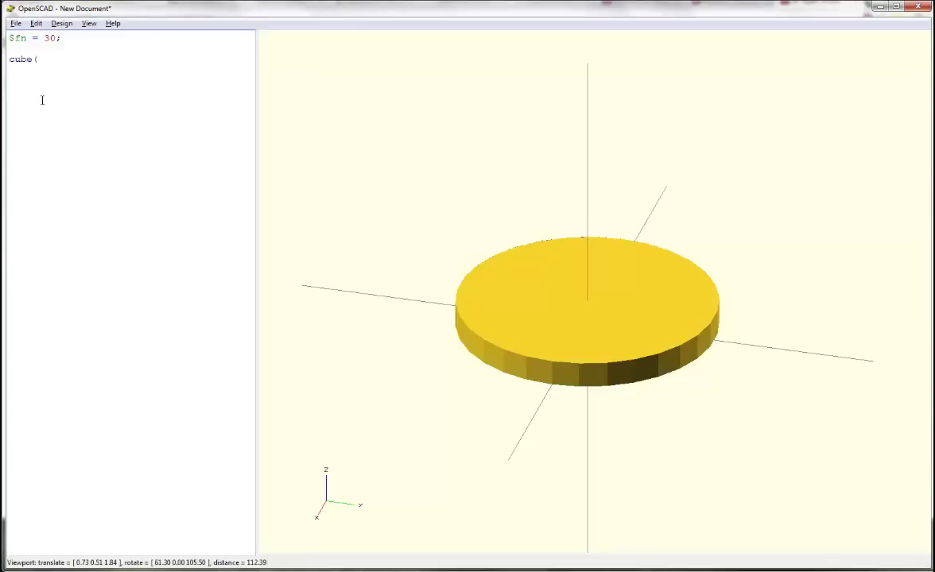
type(");")
key("Left")
key("Left")
type("[]")
key("Left")
key("Left")
Fill in the cube size as [5, 3, 1] and preview the flat box.
left_click_drag(608, 281, 663, 432)
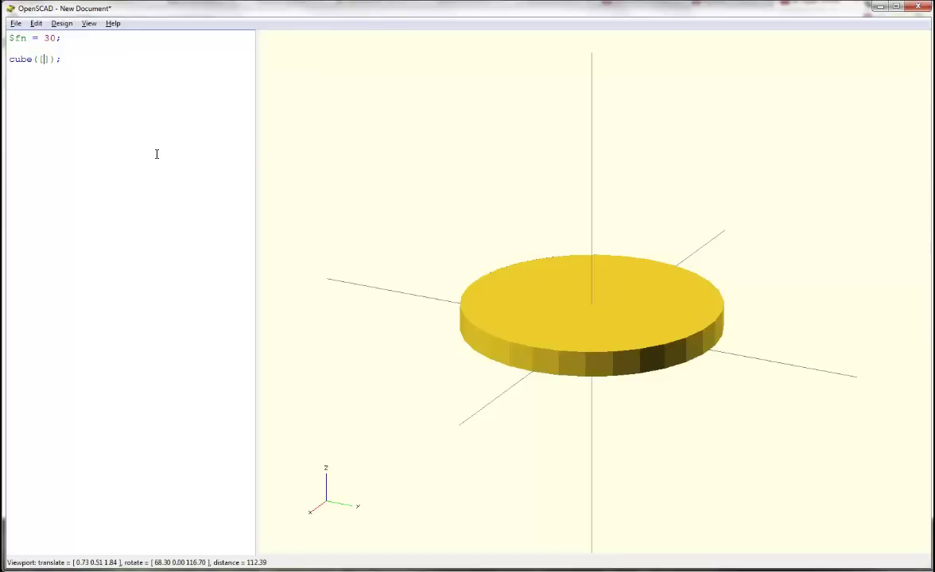
type("5, ")
type("3, 1")
key("End")
key("F5")
mouse_move(555, 367)
left_mouse_down()
mouse_move(554, 380)
mouse_move(553, 366)
left_mouse_up()
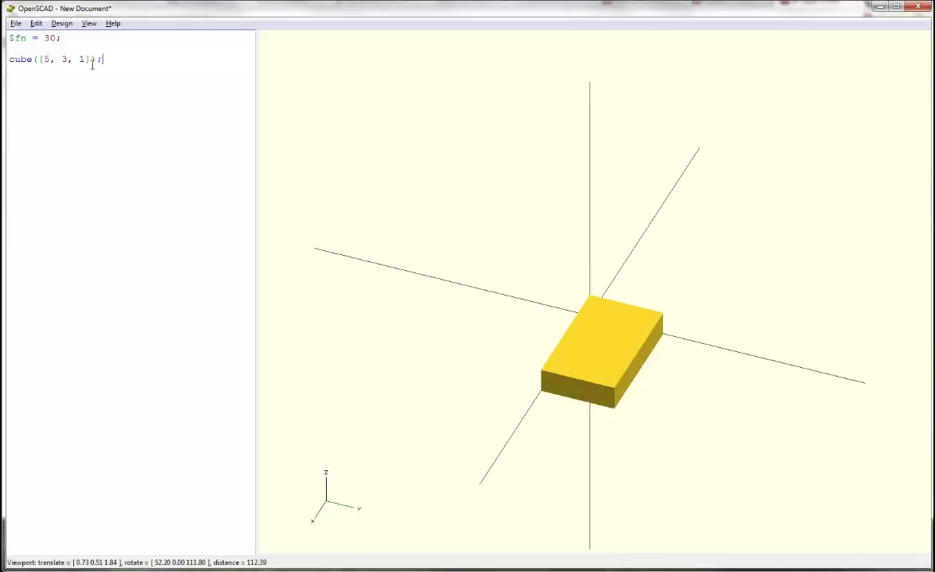
Add center=true to the cube and orbit to see the centred box's top face.
type(", cube")
key("BackSpace")
key("BackSpace")
key("BackSpace")
key("BackSpace")
type("center=")
type("true")
key("F5")
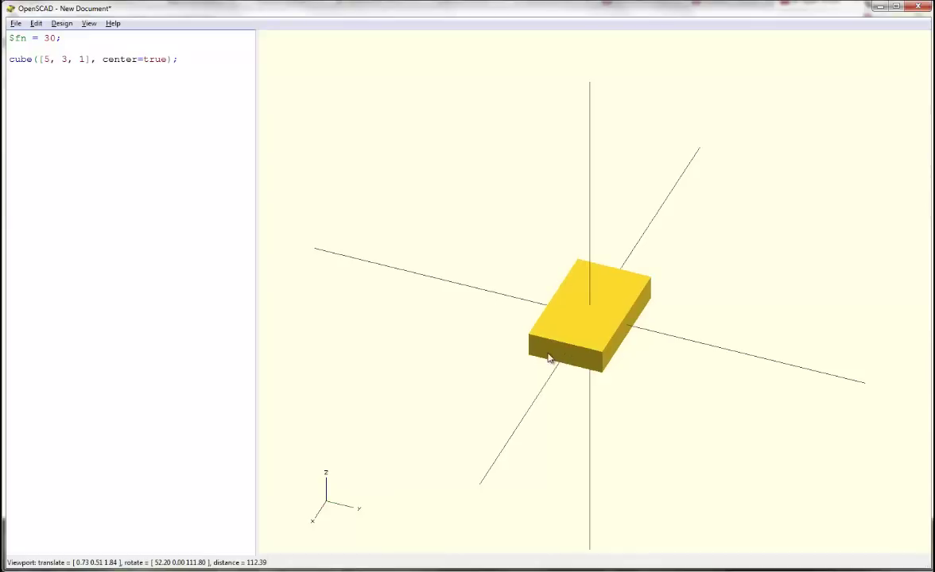
left_click_drag(584, 340, 607, 332)
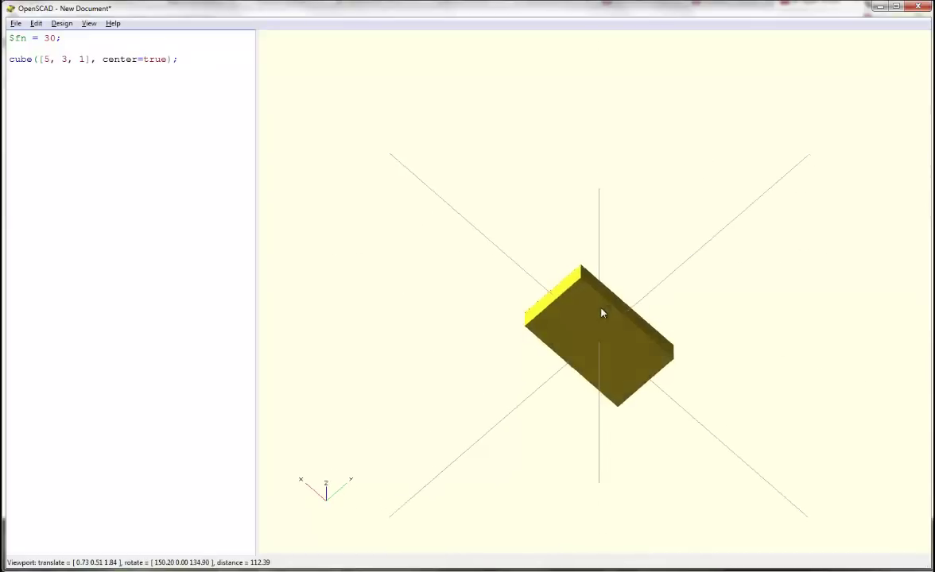
left_click_drag(602, 313, 613, 399)
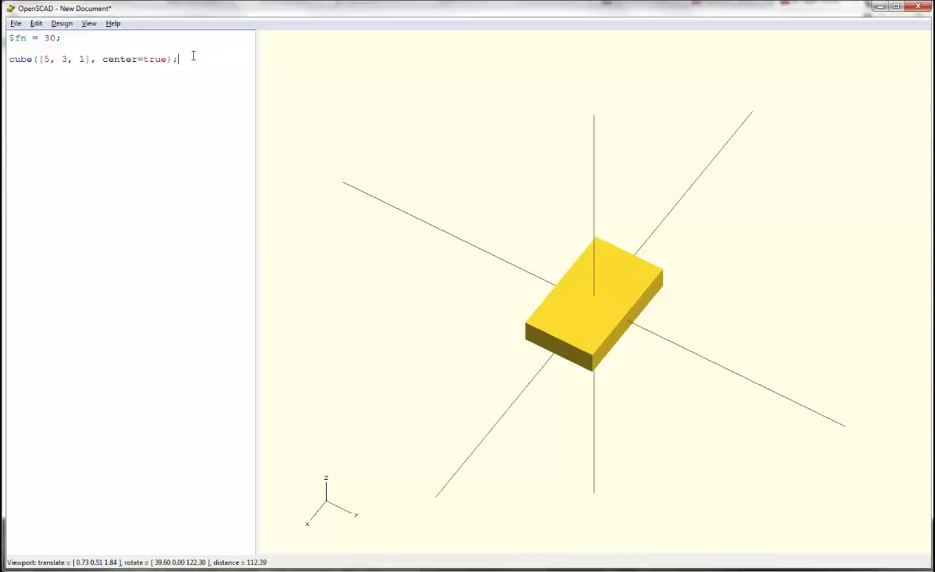
Replace the box with cylinder(h = 3, r=3.5) and a centred 6×6×6 cube, then preview.
key("shift+Home")
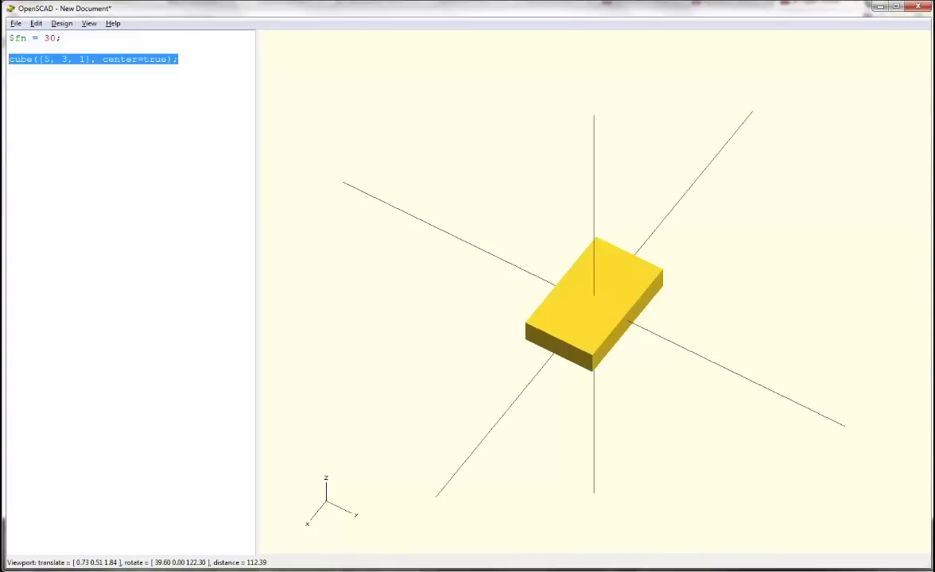
key("Delete")
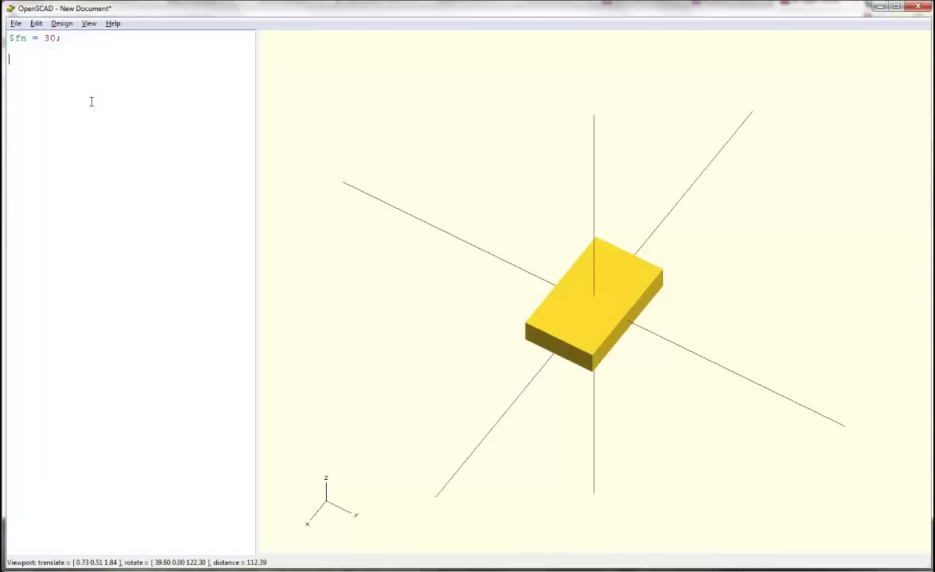
type("cylinder(")
type("h = ")
type("3, ")
type("r=3.")
type("5); ")
type("cu")
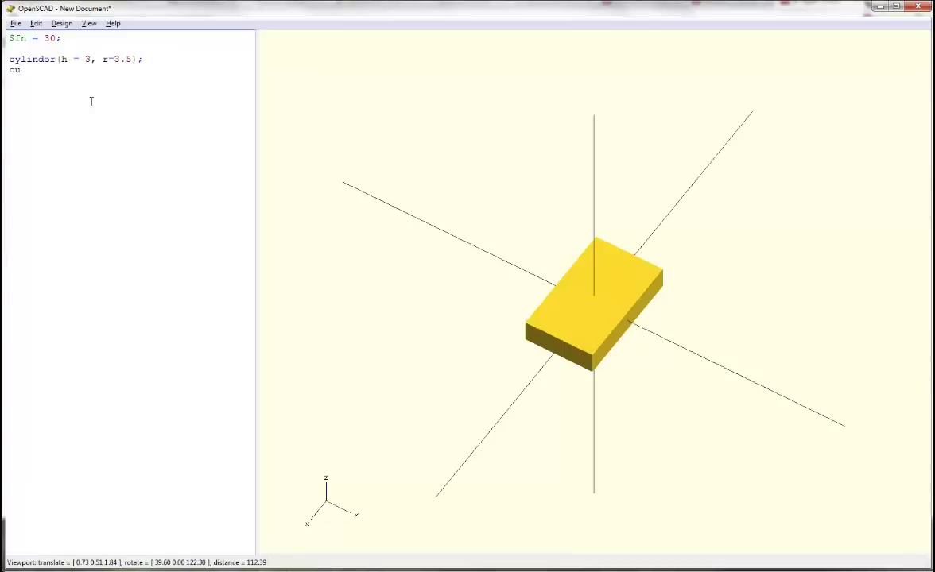
type("be(")
type("[")
type("6, 6, 6]")
type(", center")
type("=true);")
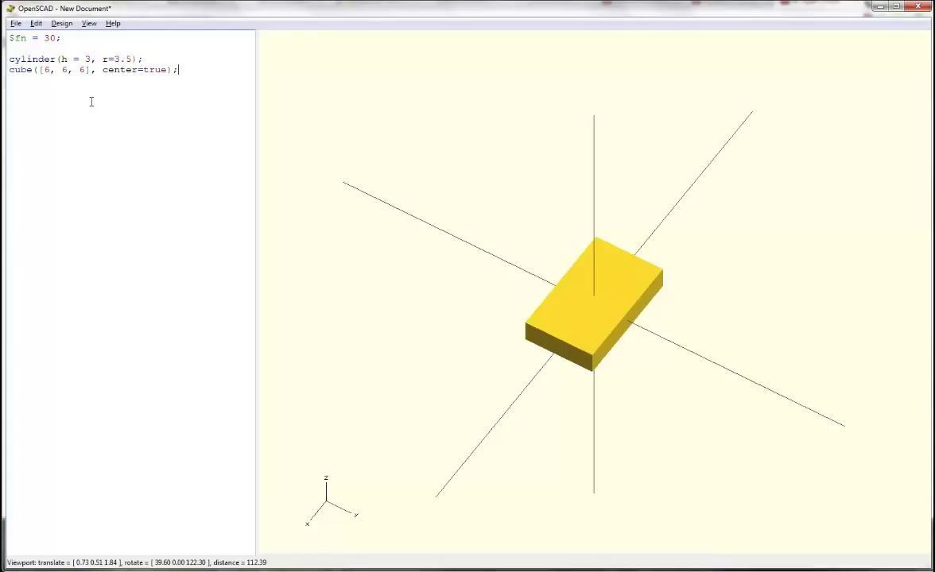
key("F5")
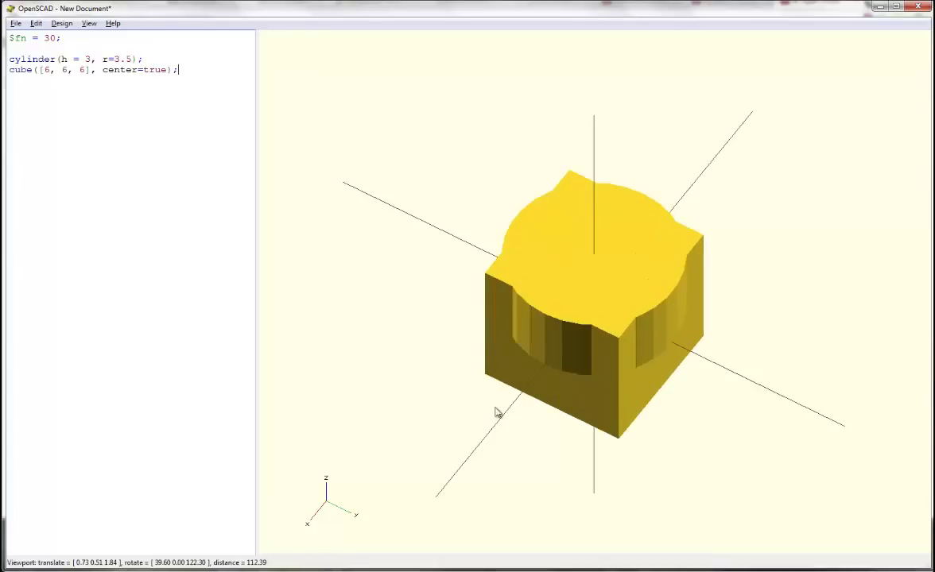
mouse_move(495, 411)
left_mouse_down()
mouse_move(492, 317)
mouse_move(486, 429)
mouse_move(487, 416)
left_mouse_up()
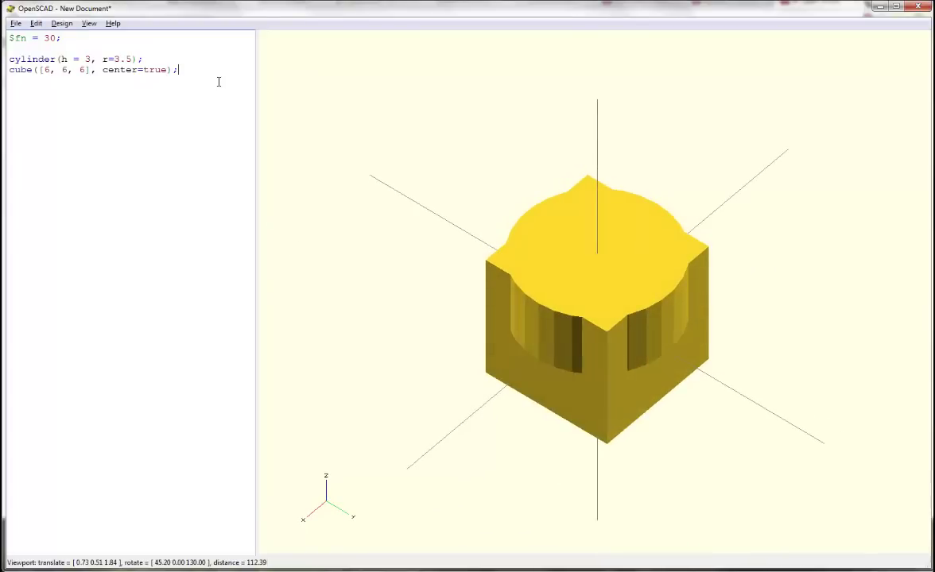
left_click_drag(161, 59, 36, 51)
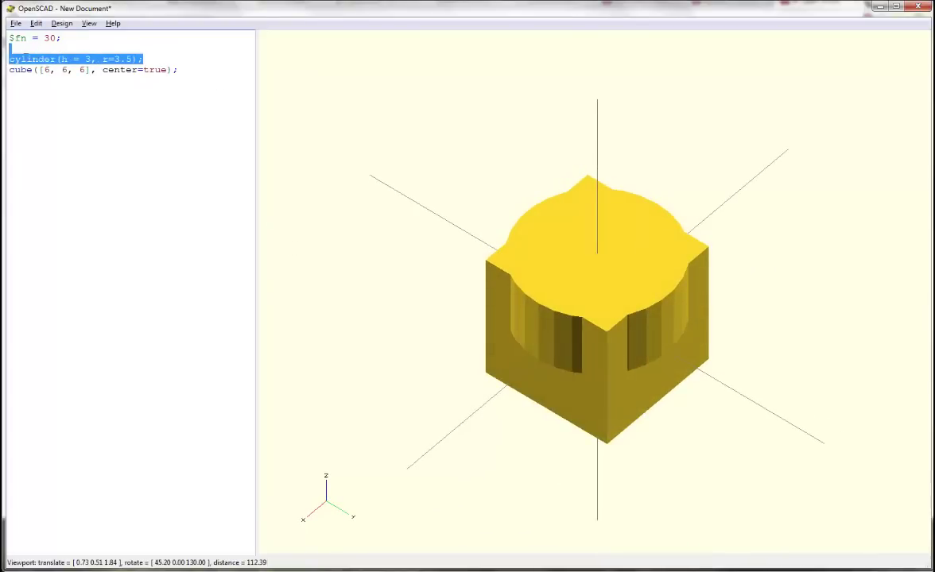
left_click(25, 141)
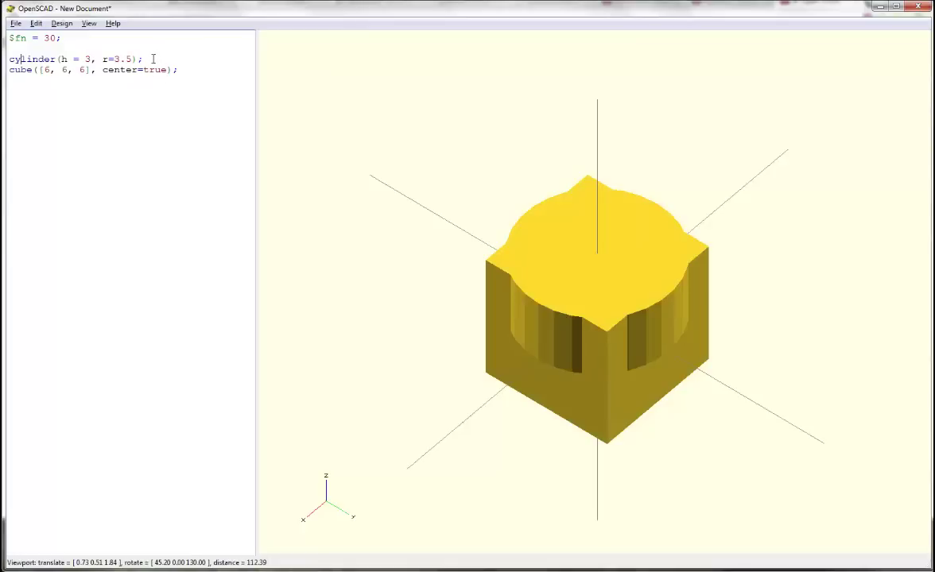
Insert a difference() { line above the cylinder line.
double_click(14, 69)
left_click(24, 58)
left_click(32, 46)
key("Return")
type("difference(")
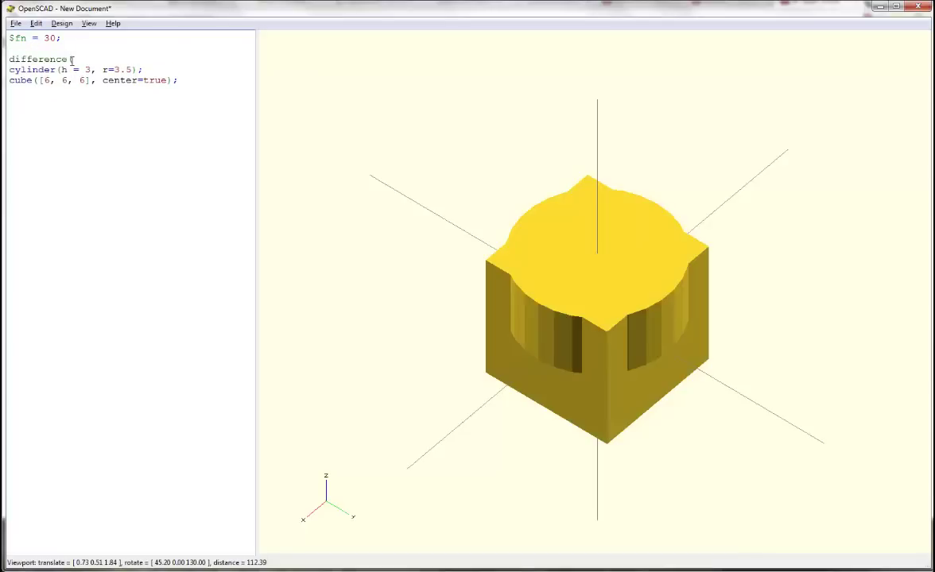
type(") {")
Close the block with }, indent both shape lines, and preview the difference.
left_click(202, 81)
key("shift+Home")
key("ctrl+x")
key("ctrl+v")
type("}")
left_click(10, 70)
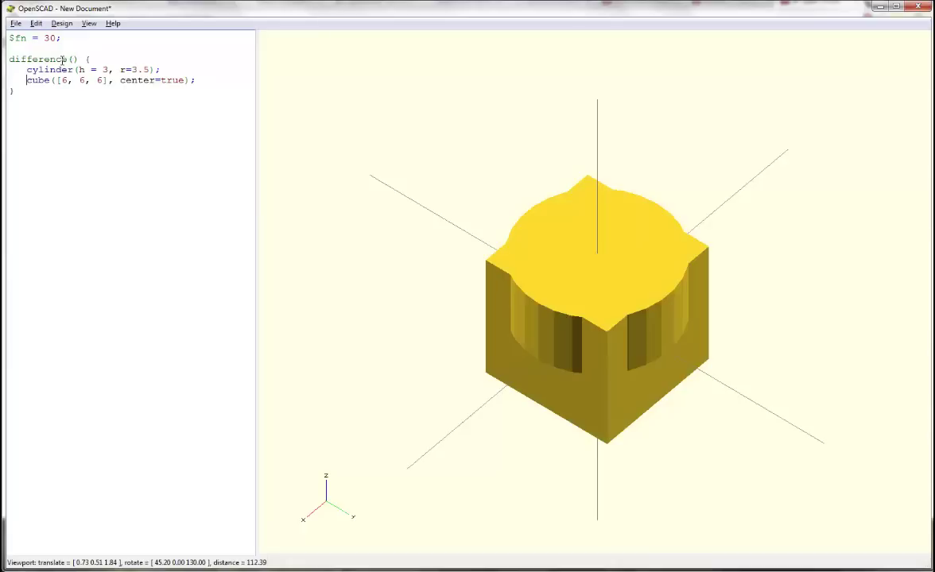
mouse_move(62, 59)
left_mouse_down()
mouse_move(9, 58)
mouse_move(74, 70)
mouse_move(28, 70)
mouse_move(59, 68)
left_mouse_up()
double_click(47, 79)
left_click(46, 94)
key("F5")
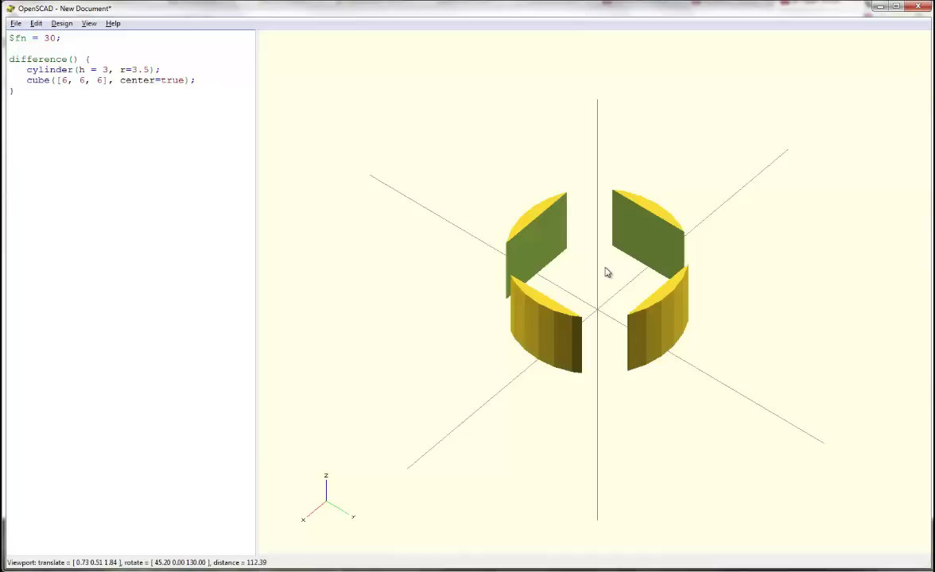
Put the cube line before the cylinder in difference() and preview the hollowed cube.
left_click_drag(199, 80, 9, 80)
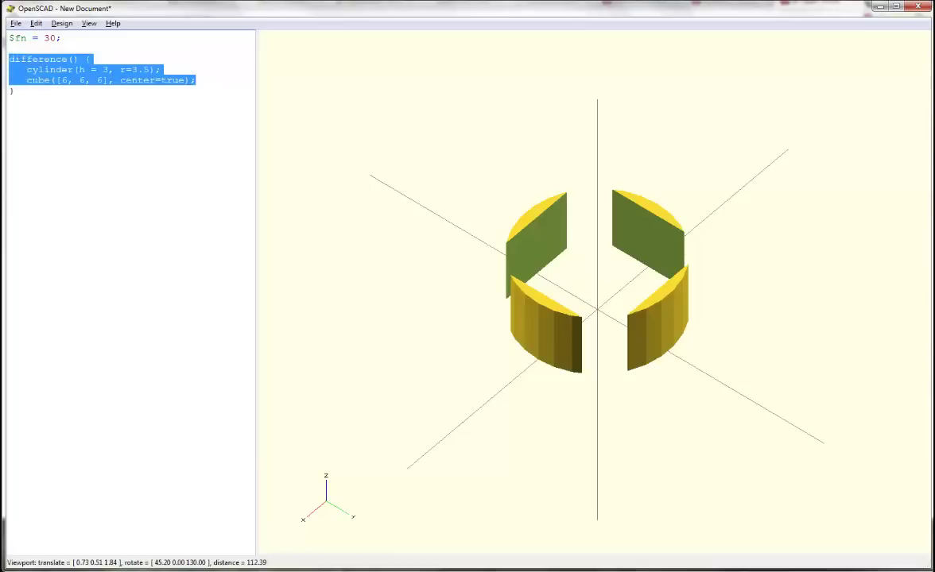
key("BackSpace")
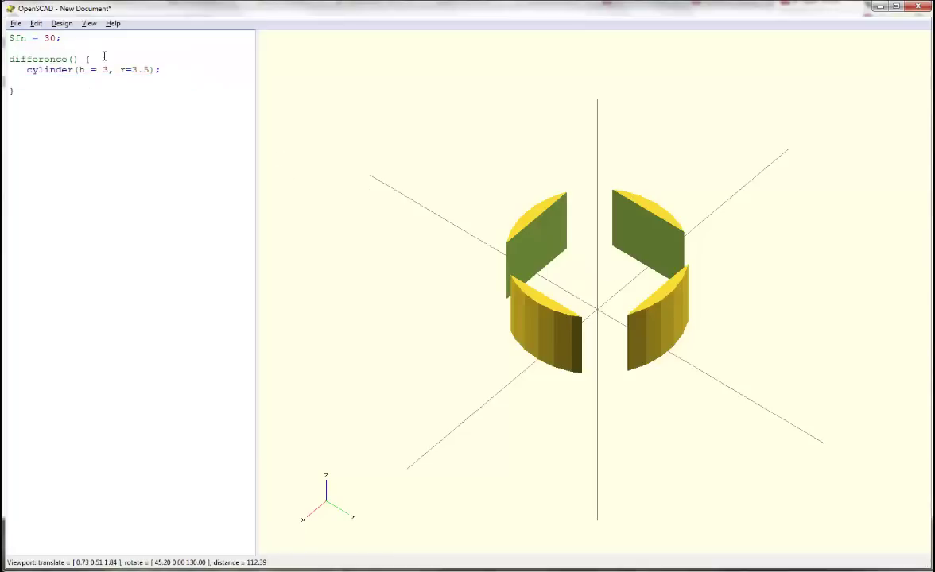
key("ctrl+z")
key("ctrl+z")
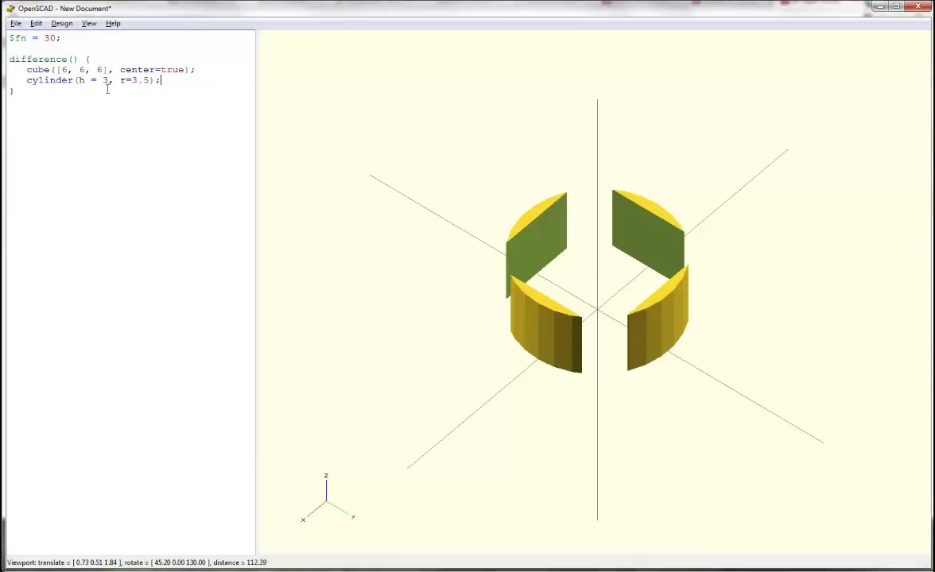
left_click_drag(27, 69, 203, 70)
left_click(159, 80)
key("F5")
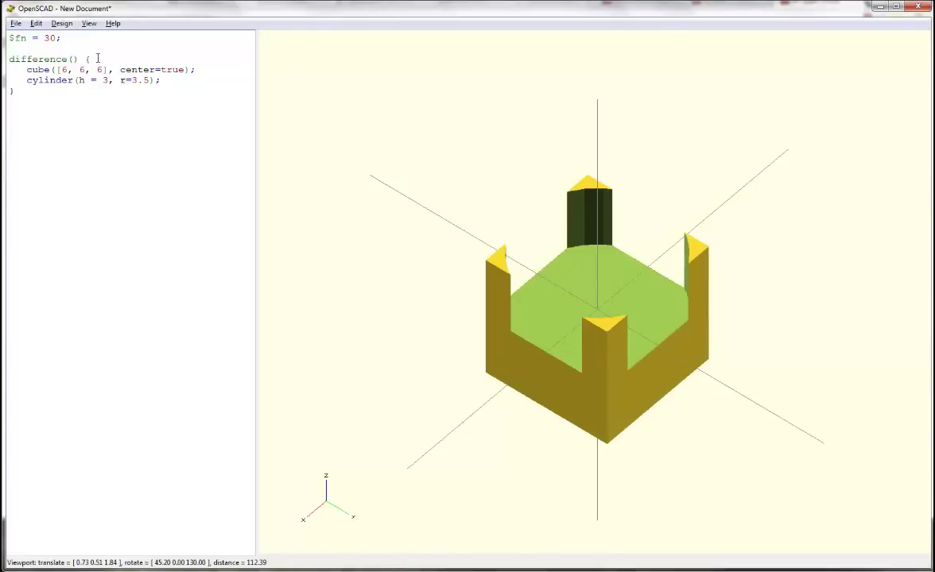
Change difference to union and preview the combined shape.
left_click_drag(91, 59, 4, 62)
key("Delete")
key("ctrl+z")
double_click(26, 59)
type("union")
key("F5")
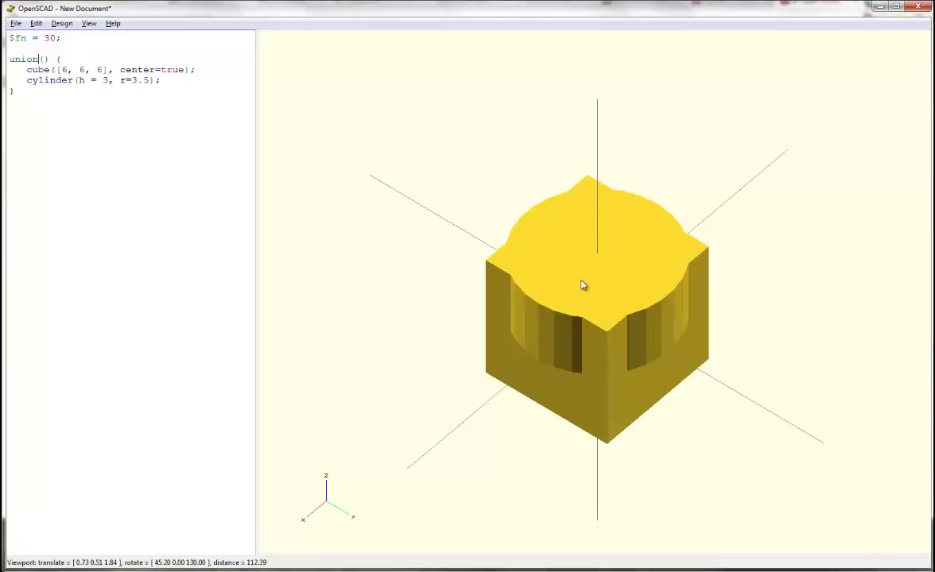
Change union to intersection and preview the rounded overlap block.
double_click(30, 61)
type("in")
type("tersection")
key("F5")
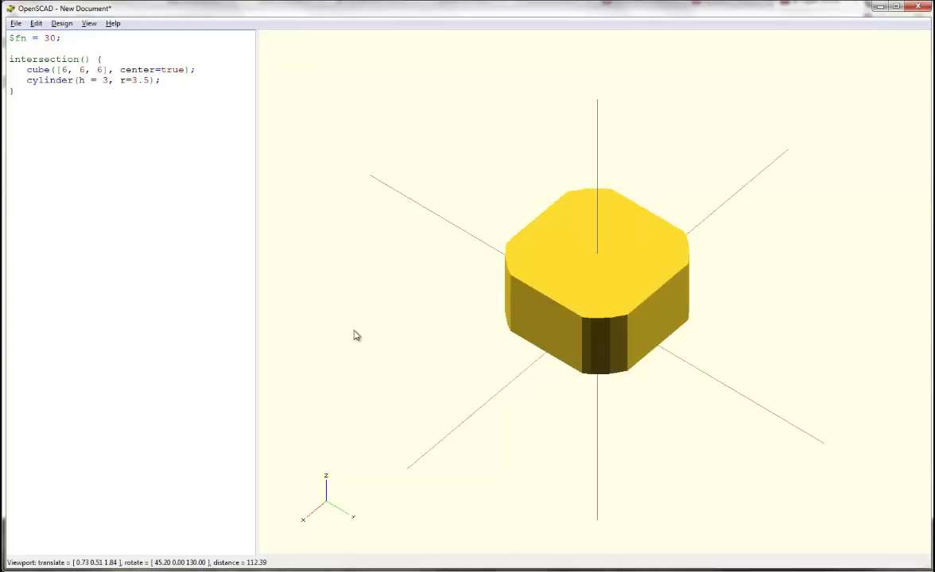
mouse_move(353, 334)
left_mouse_down()
mouse_move(422, 305)
mouse_move(419, 288)
mouse_move(447, 396)
mouse_move(444, 388)
left_mouse_up()
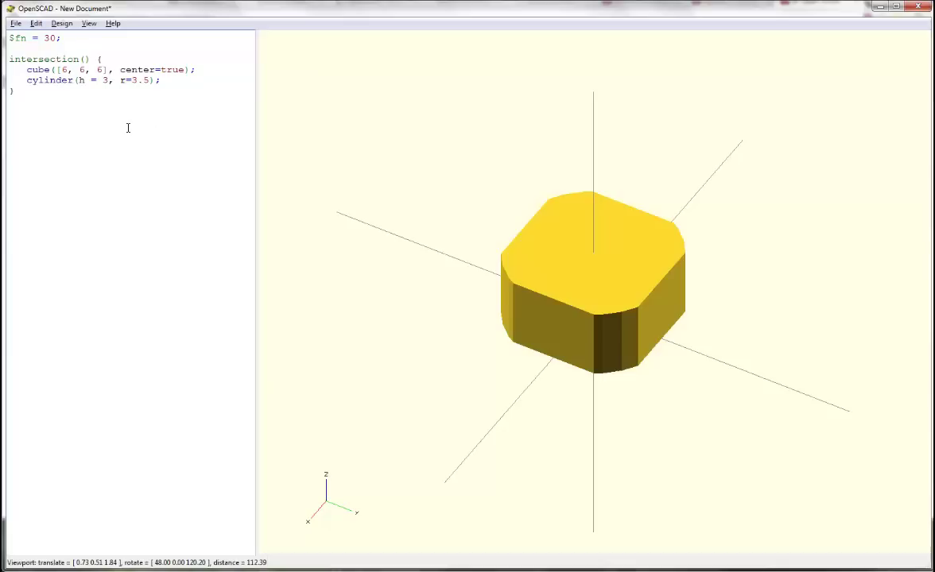
left_click_drag(45, 104, 8, 55)
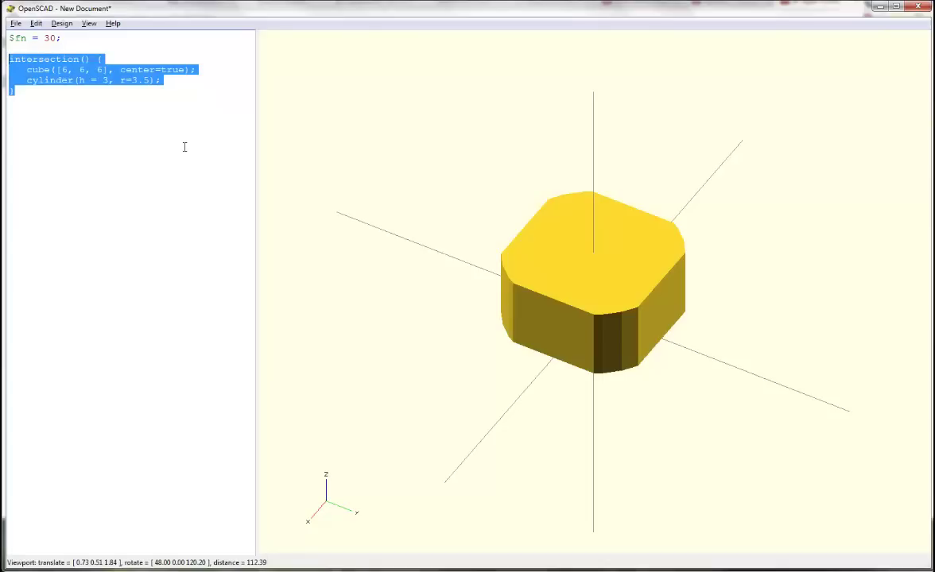
Replace the intersection block with cube(5, 5, 1); and preview it.
key("Delete")
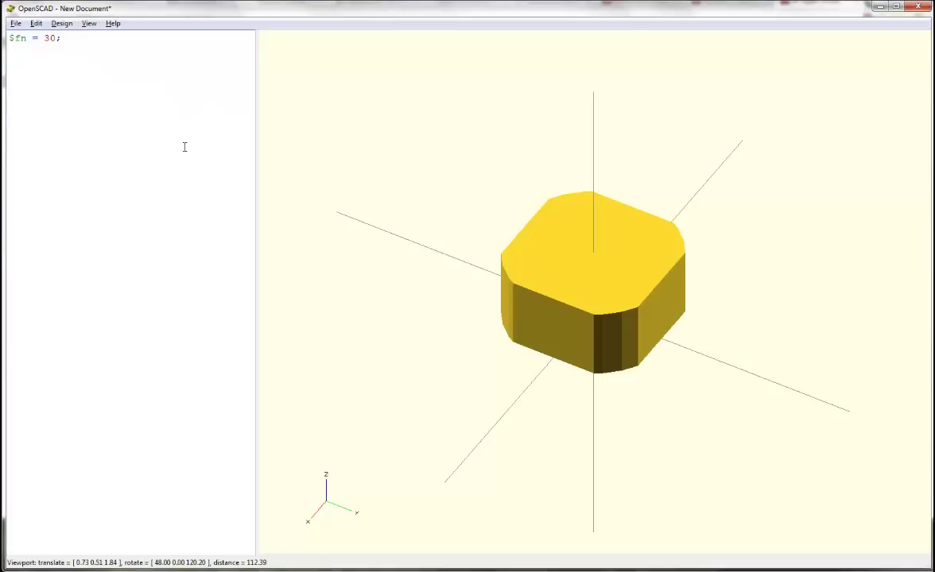
type("cube(")
type("5, 5, 1);")
key("F5")
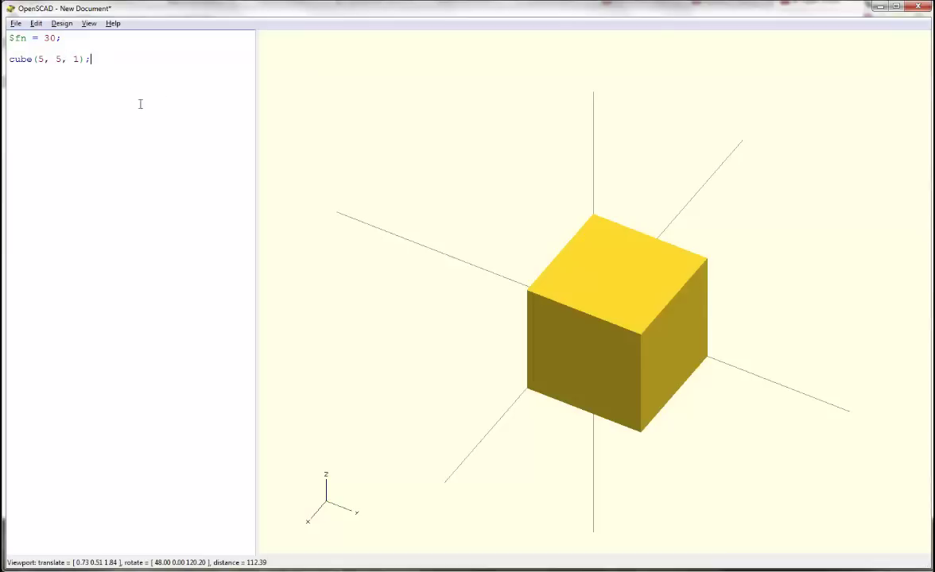
mouse_move(492, 357)
left_mouse_down()
mouse_move(492, 279)
mouse_move(495, 370)
left_mouse_up()
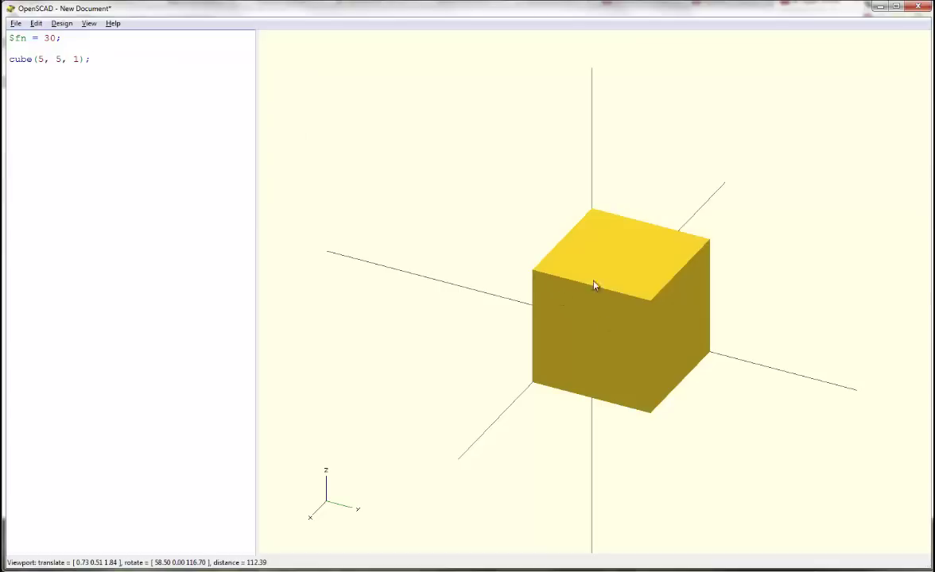
Give the cube size as the vector [5, 5, 1] and preview the flat slab.
left_click(36, 59)
type("[")
key("F5")
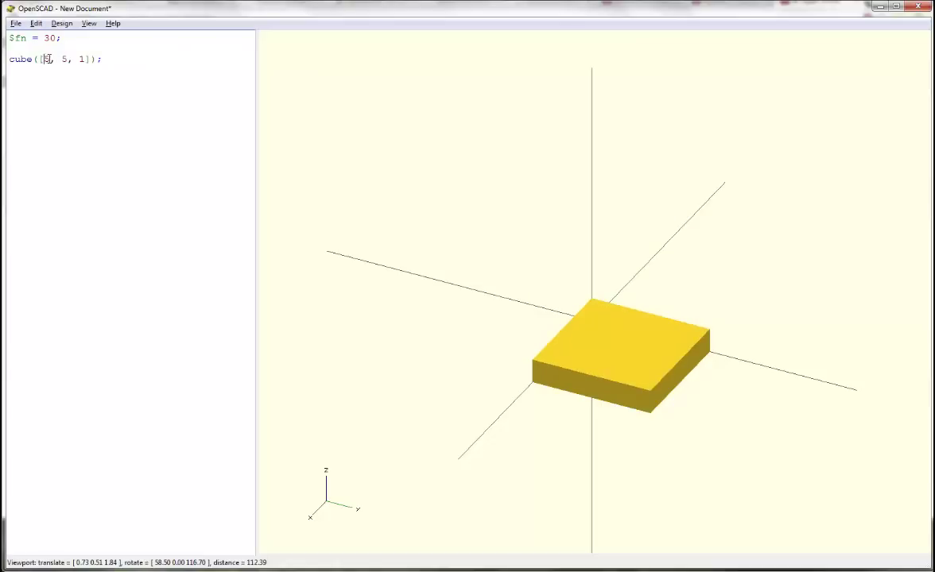
double_click(83, 59)
left_click(108, 62)
Wrap the cube line in an empty translate() { } block with the cube indented.
left_click_drag(277, 180, 284, 190)
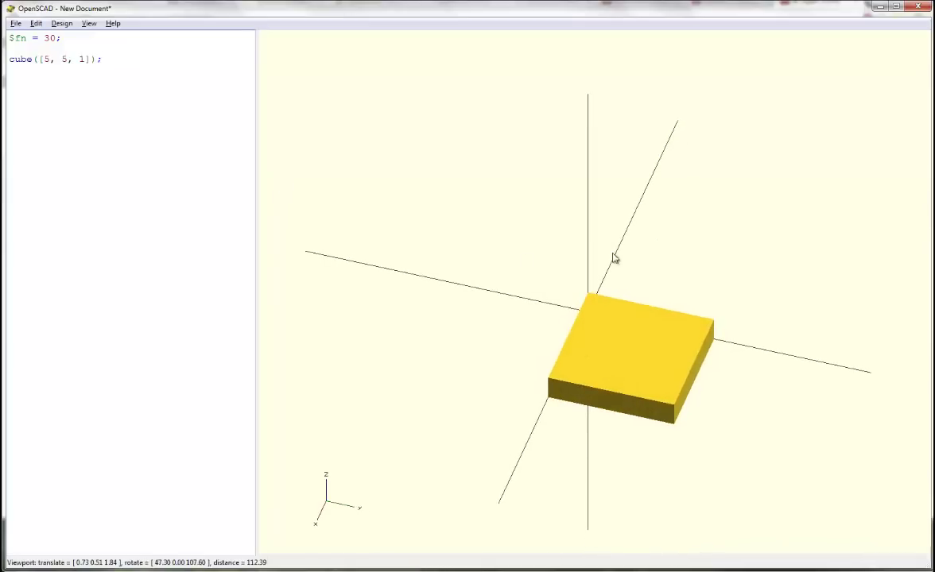
left_click(72, 51)
key("Return")
type("transl")
type("ate() {")
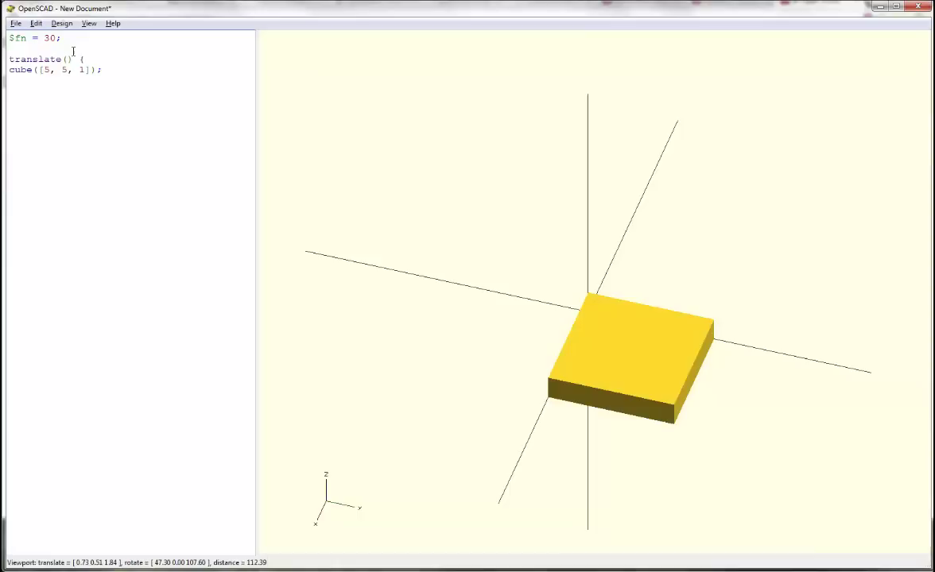
key("Down")
key("End")
key("Return")
type("}")
left_click(10, 69)
key("Tab")
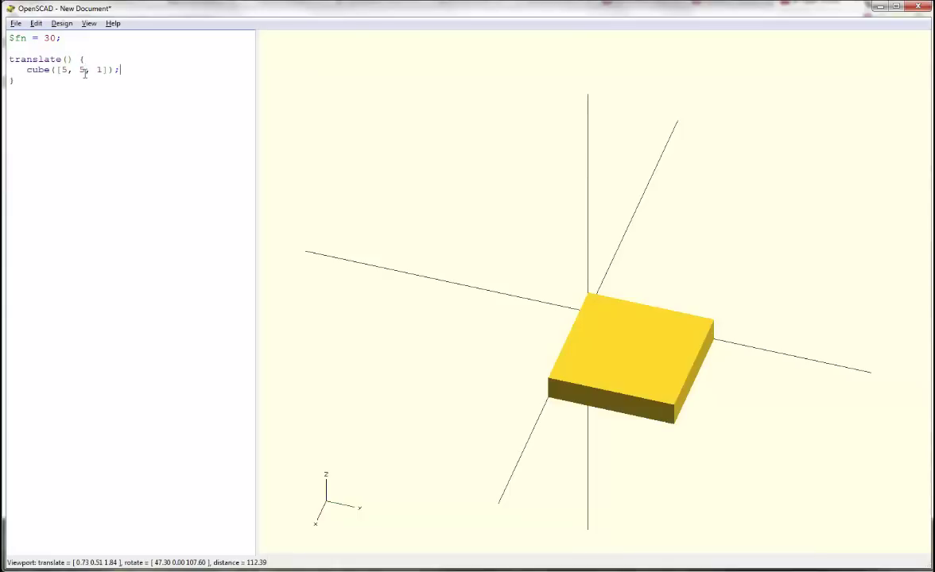
Set the translate offset to 1, 1, 5 and preview the raised slab.
left_click(65, 62)
type("1, 1,")
type(" 0")
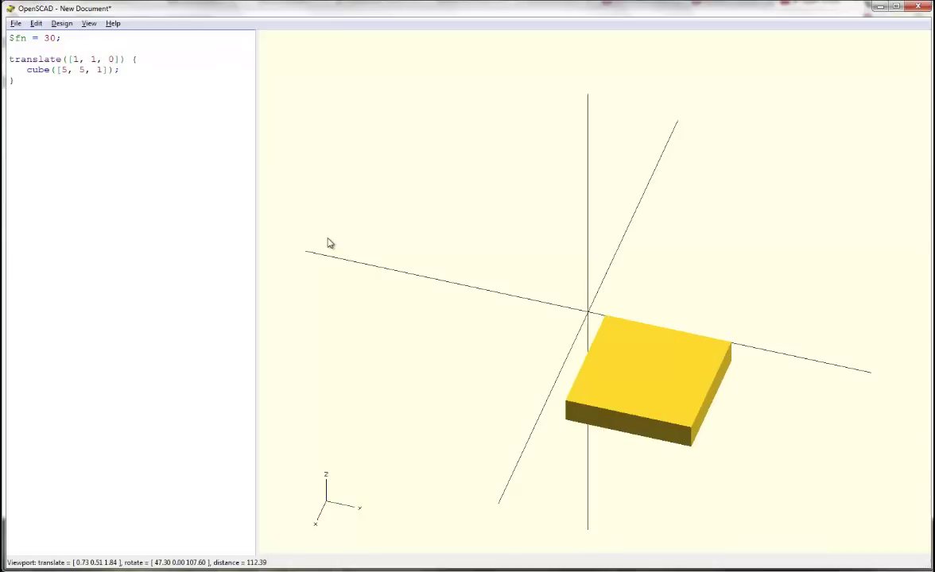
mouse_move(743, 417)
left_mouse_down()
mouse_move(714, 457)
mouse_move(726, 457)
mouse_move(604, 320)
left_mouse_up()
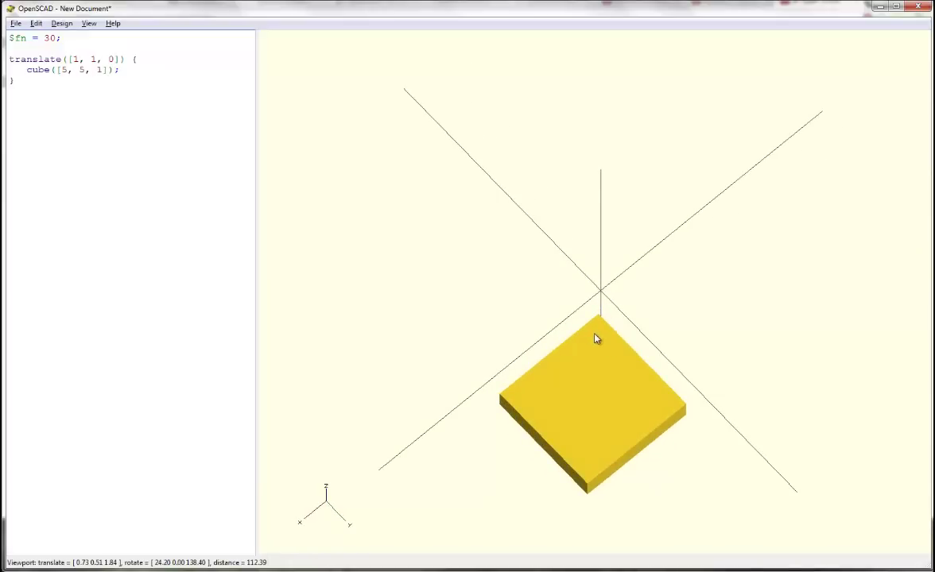
mouse_move(597, 339)
left_mouse_down()
mouse_move(605, 298)
mouse_move(642, 340)
left_mouse_up()
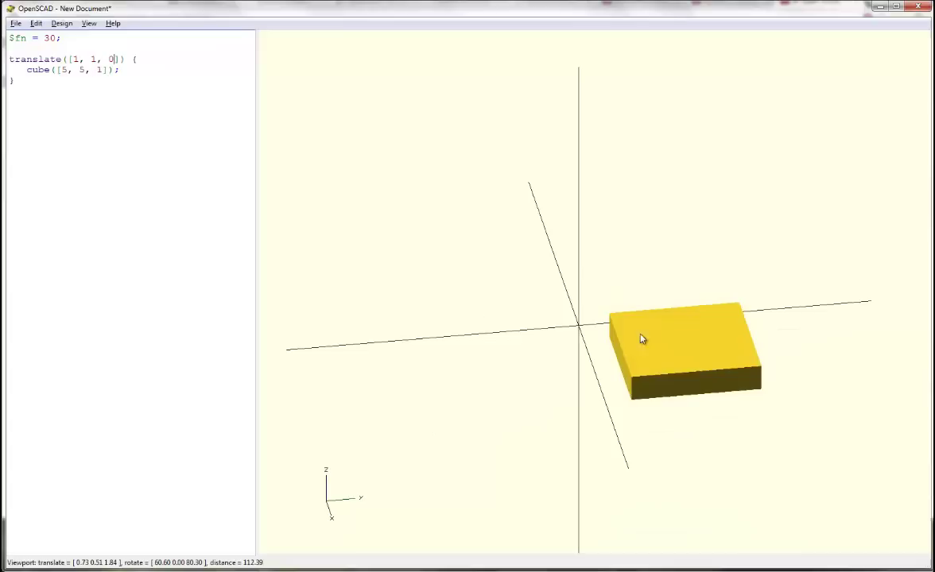
double_click(111, 59)
type("5")
key("F5")
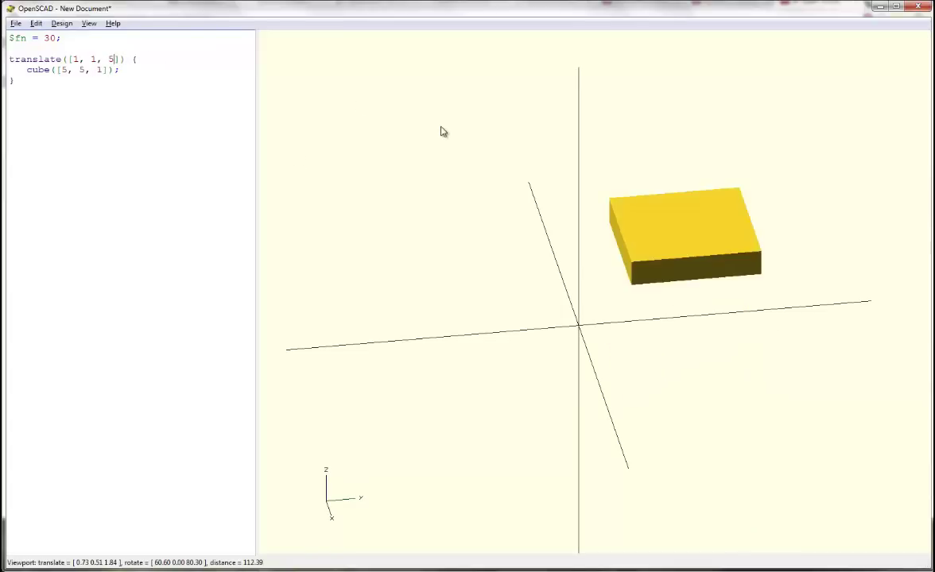
left_click_drag(516, 340, 487, 339)
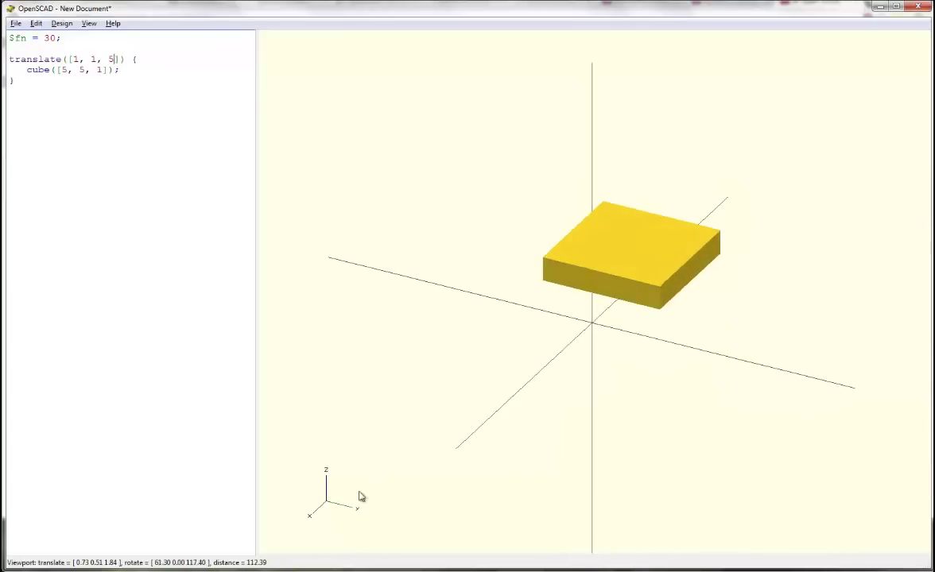
mouse_move(595, 368)
left_mouse_down()
mouse_move(599, 318)
mouse_move(605, 351)
mouse_move(614, 358)
mouse_move(618, 345)
left_mouse_up()
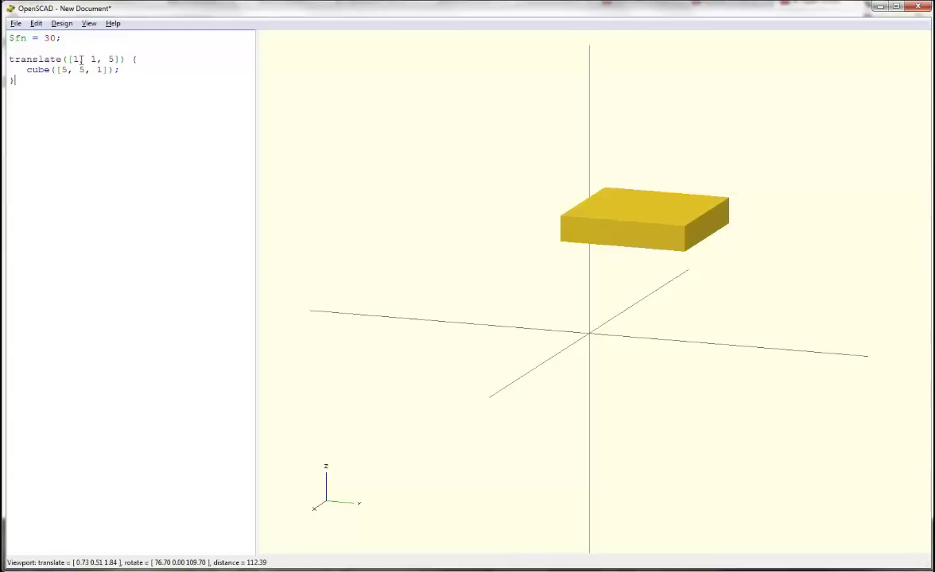
Change translate to scale and preview the stretched slab.
double_click(33, 59)
type("sca")
type("le")
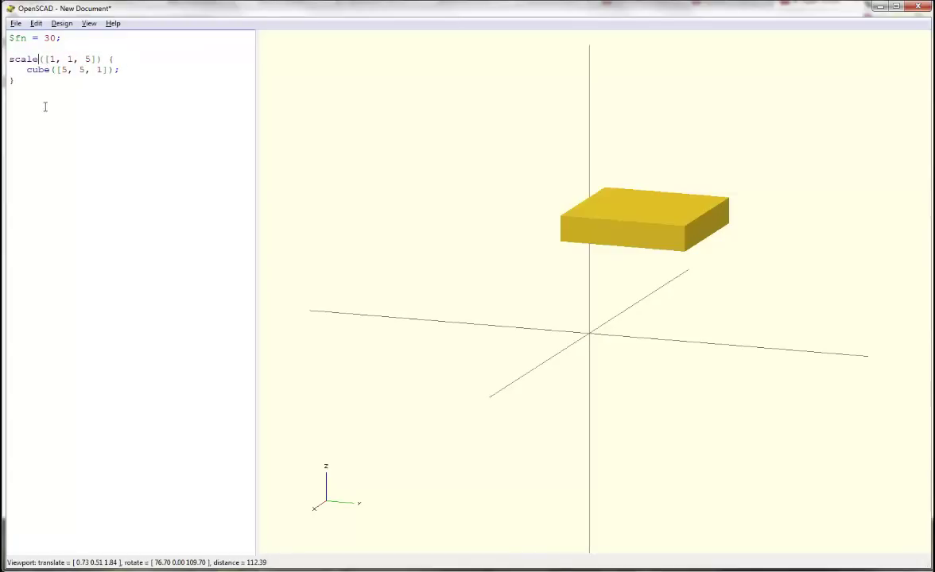
key("F5")
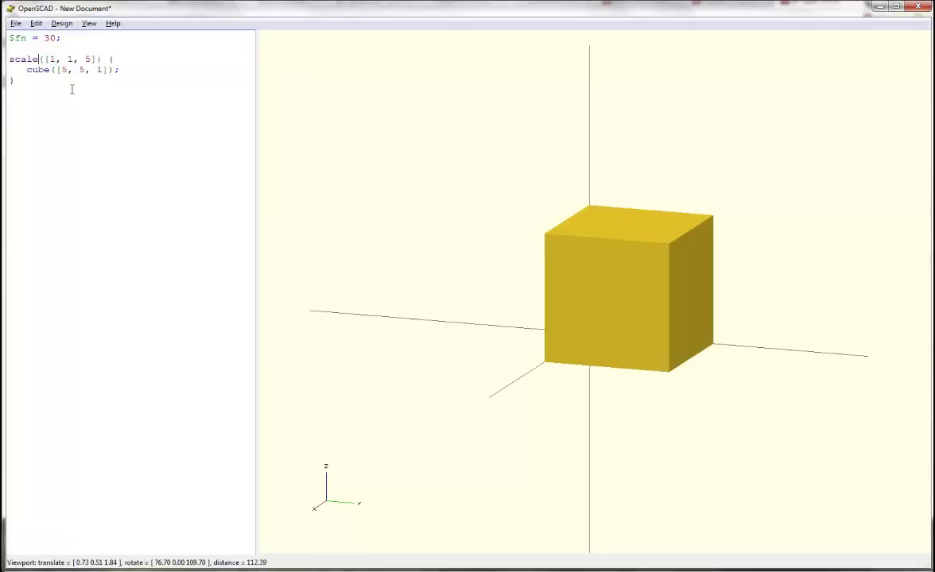
left_click_drag(323, 204, 355, 233)
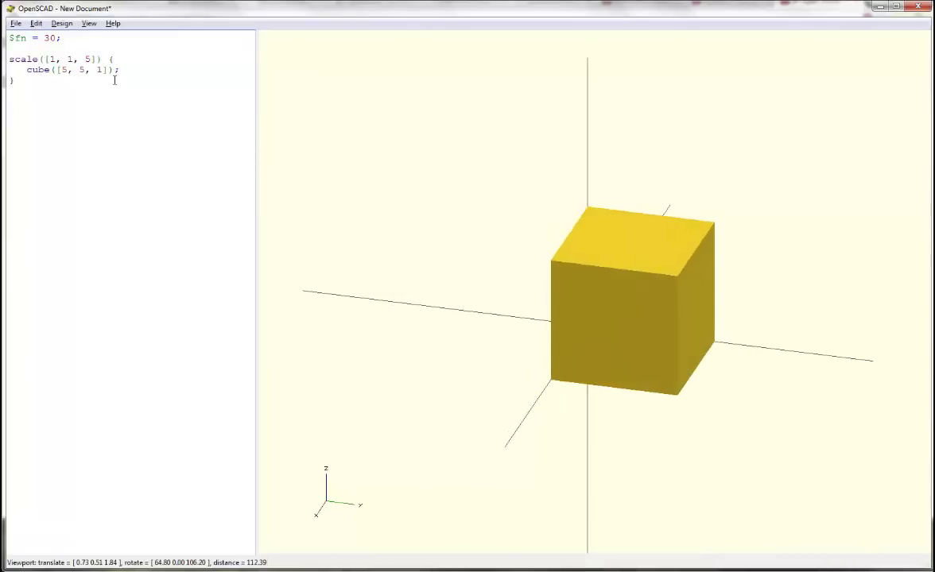
Prefix the cube with ! so only the unscaled slab previews.
type("!")
key("F5")
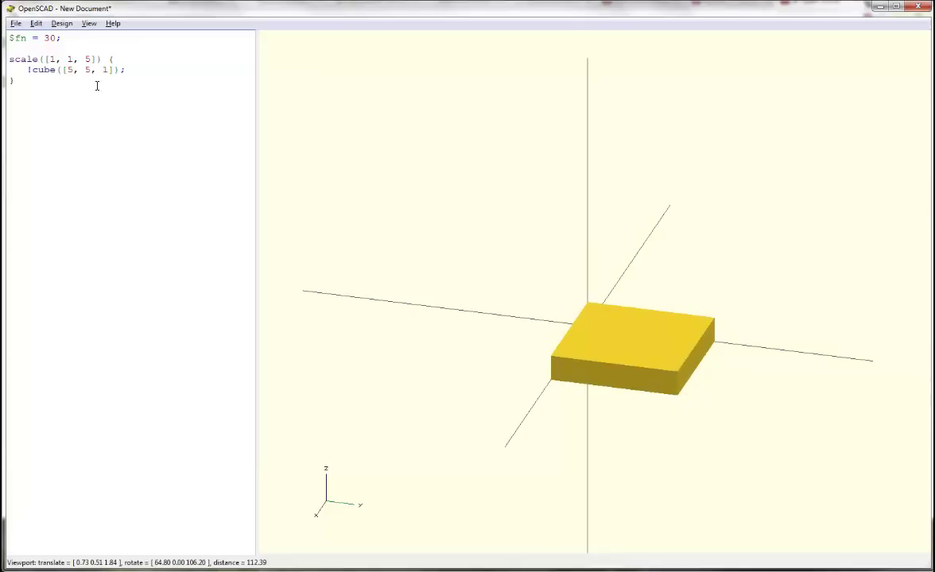
double_click(50, 58)
double_click(69, 58)
double_click(87, 59)
left_click_drag(709, 337, 707, 351)
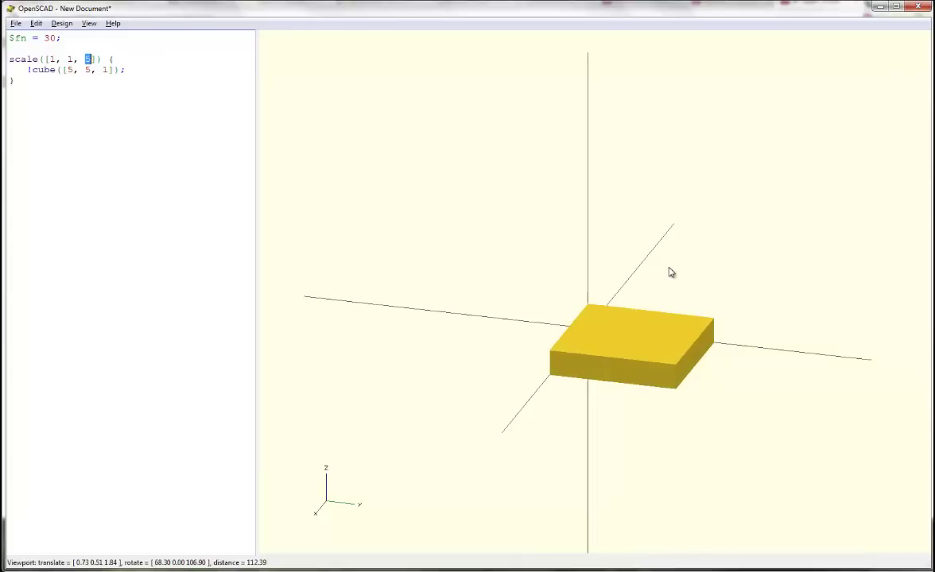
Delete the ! before cube and preview the scaled cube.
left_click(214, 260)
left_click(33, 66)
key("BackSpace")
key("F5")
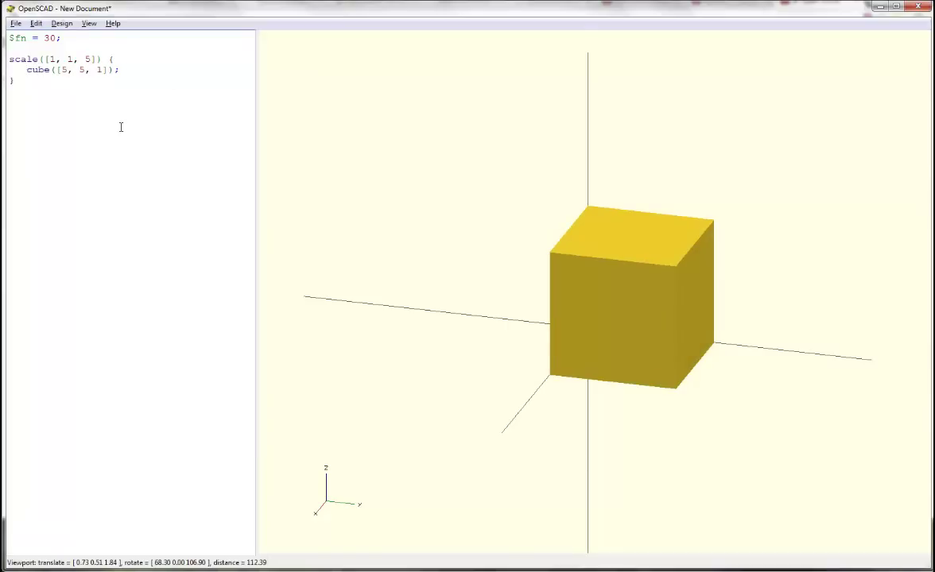
Re-add the ! then remove it again, previewing the 5×5×5 scaled cube.
type("!")
key("F5")
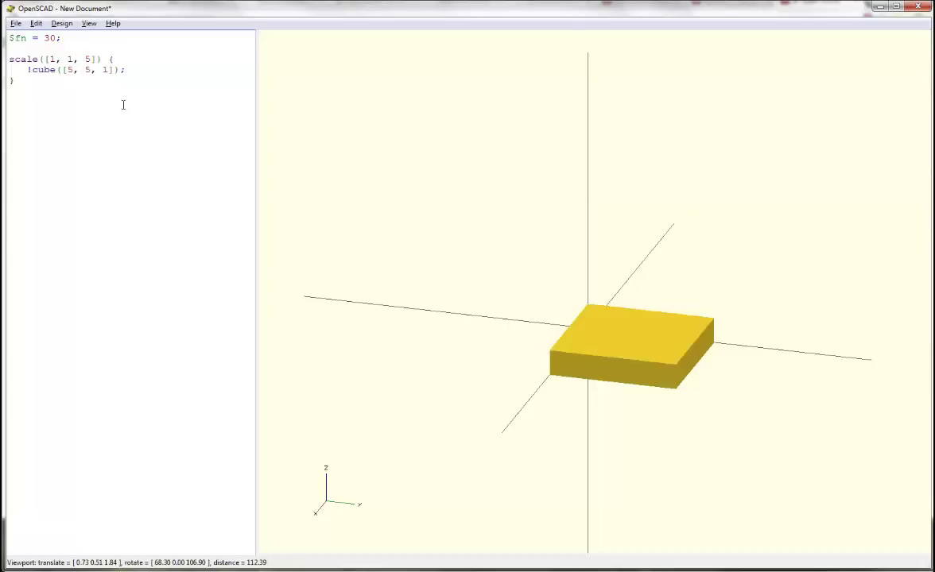
left_click(134, 74)
left_click_drag(24, 70, 125, 70)
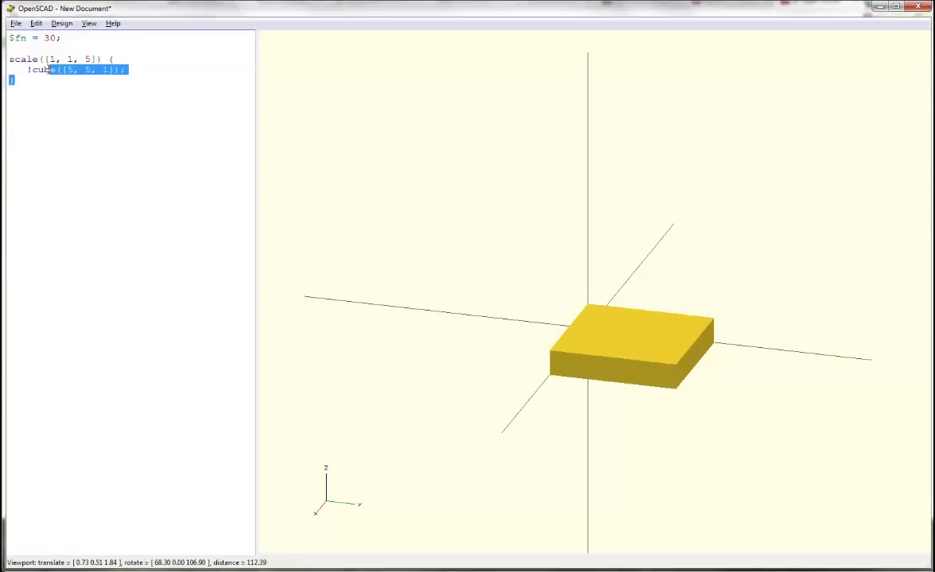
left_click(27, 70)
mouse_move(27, 70)
left_mouse_down()
mouse_move(112, 61)
mouse_move(127, 70)
left_mouse_up()
left_click(128, 70)
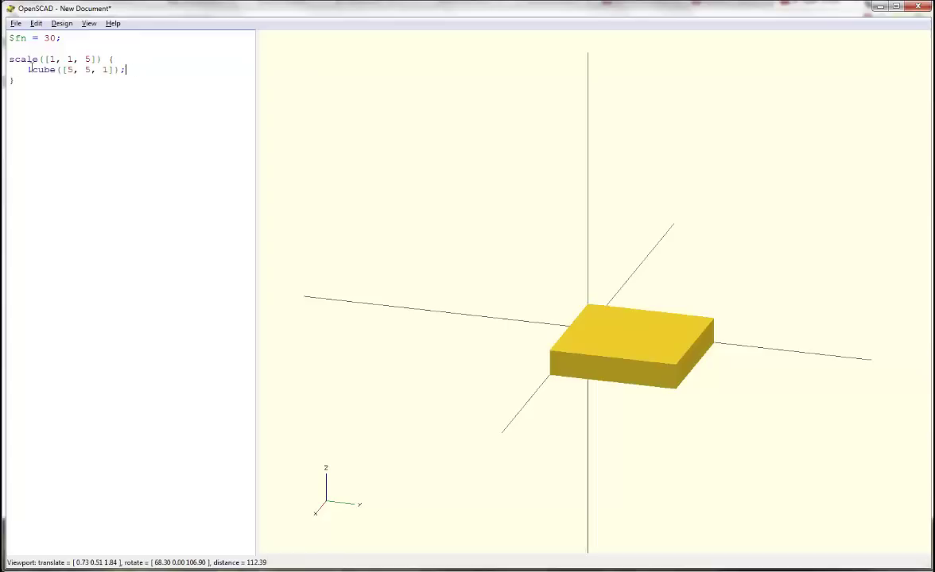
key("BackSpace")
key("F5")
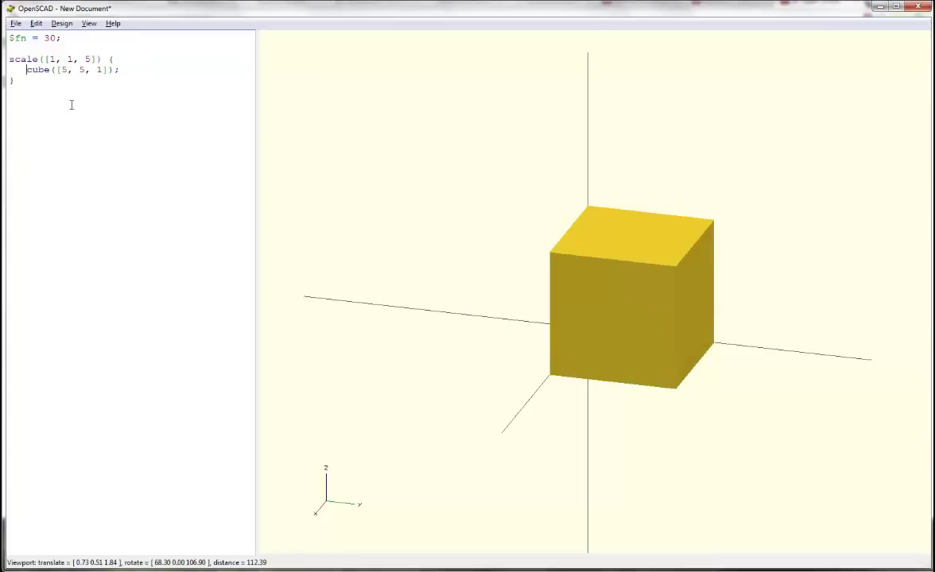